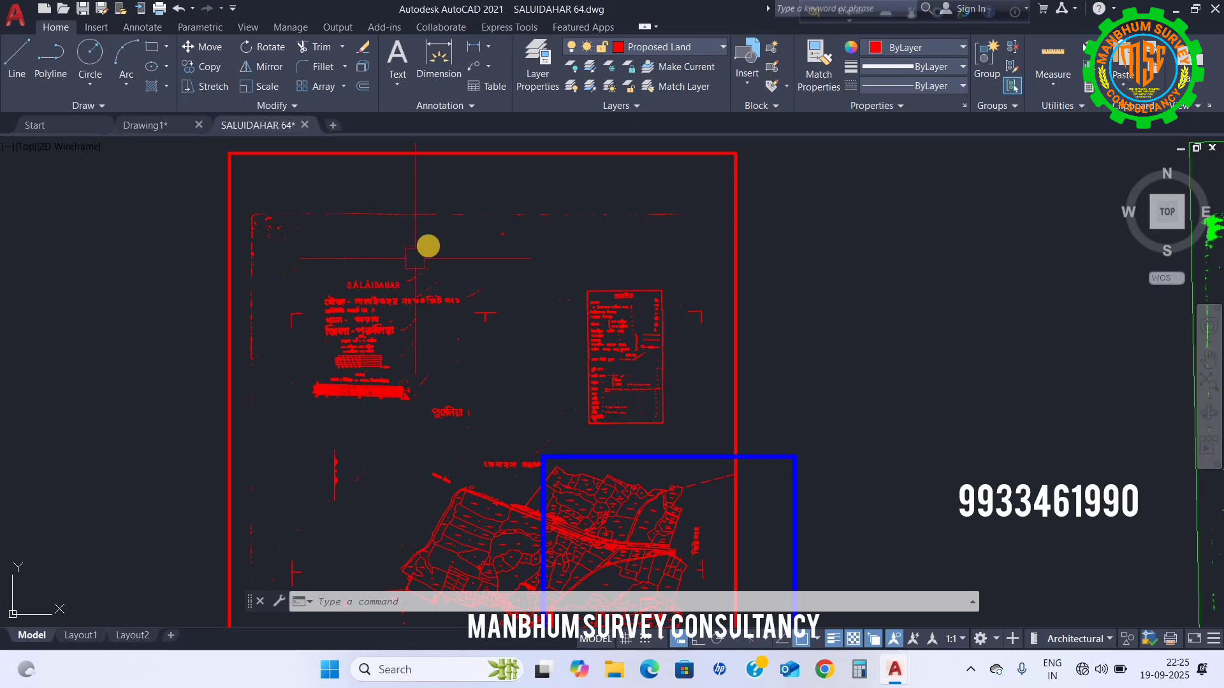
Examine the title blocks of the red and green mouza map sheets to compare their sheet numbers
scroll(361, 304, up, 5)
scroll(416, 268, up, 2)
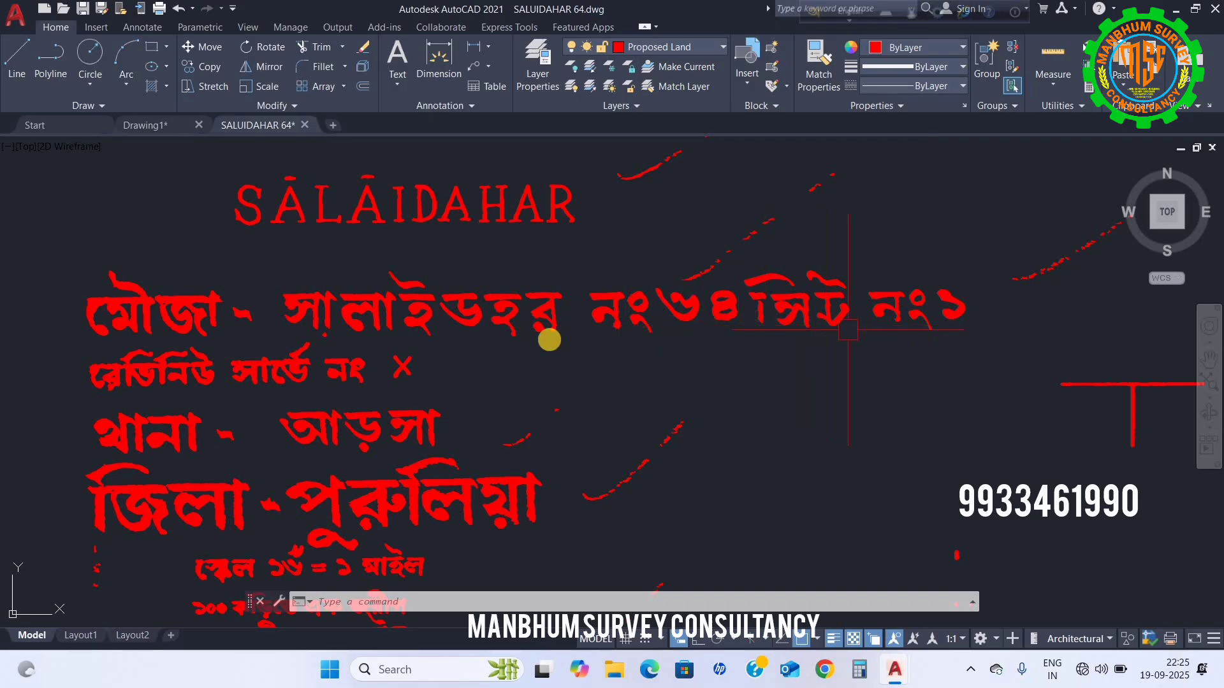
scroll(631, 385, down, 8)
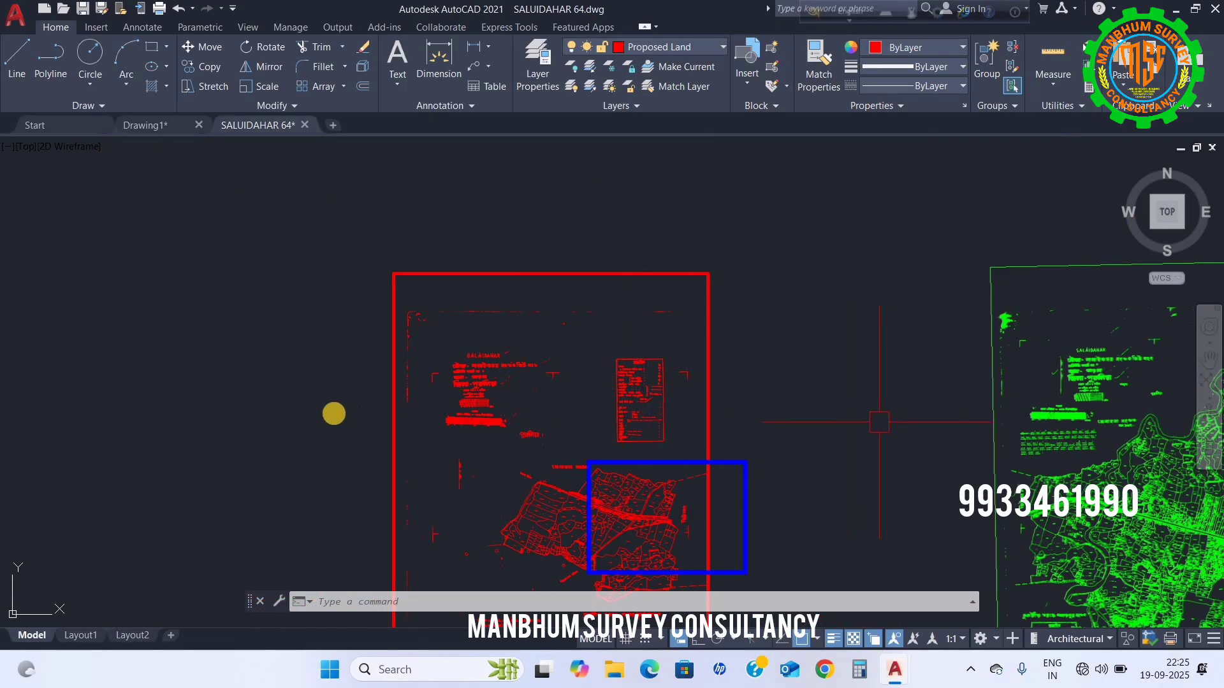
scroll(879, 421, down, 2)
middle_drag(880, 420, 326, 404)
scroll(440, 395, up, 4)
scroll(529, 325, up, 6)
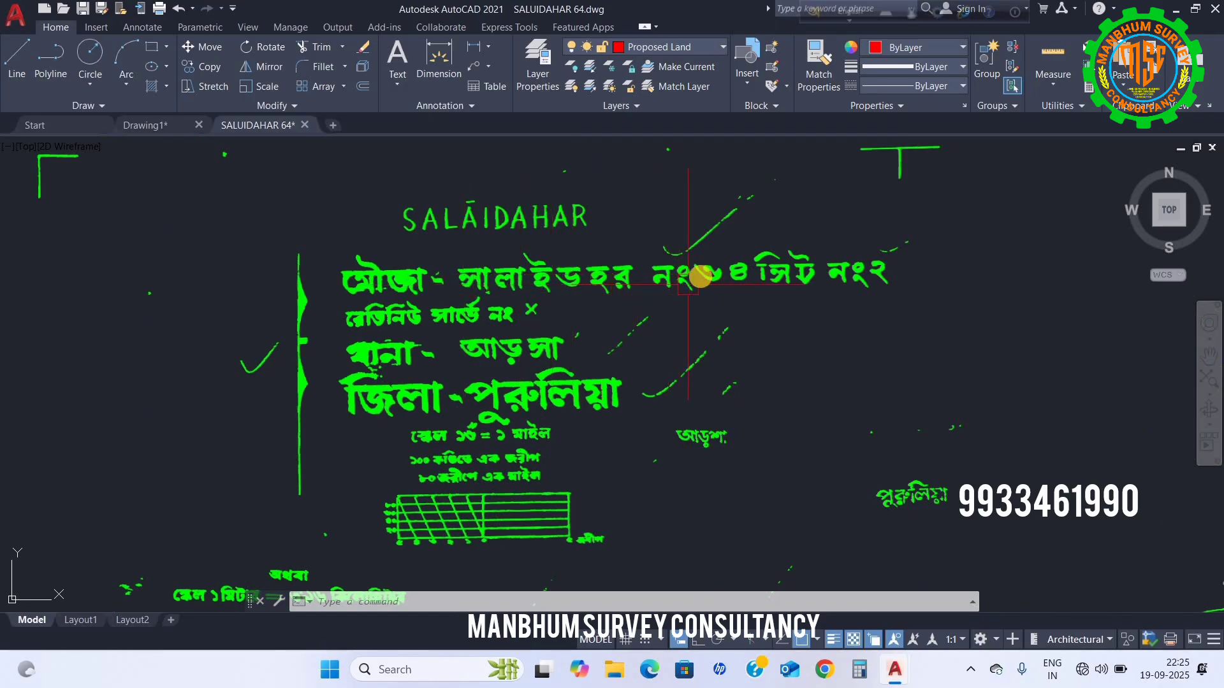
scroll(701, 276, up, 2)
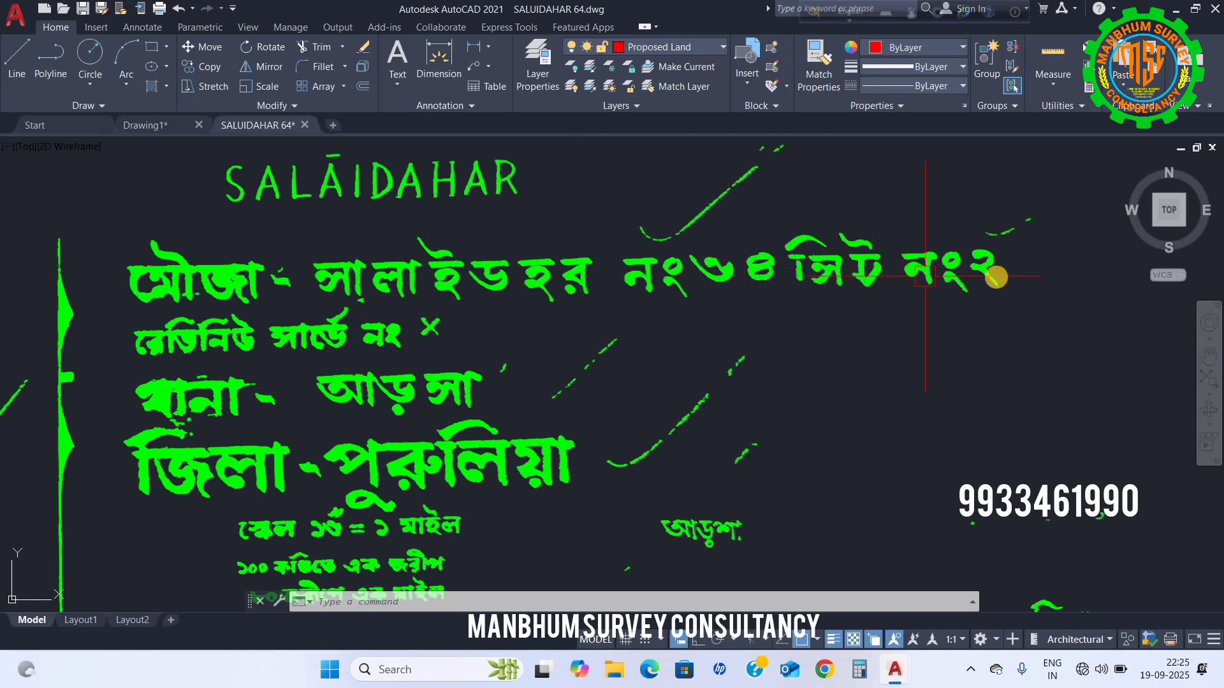
scroll(558, 308, down, 6)
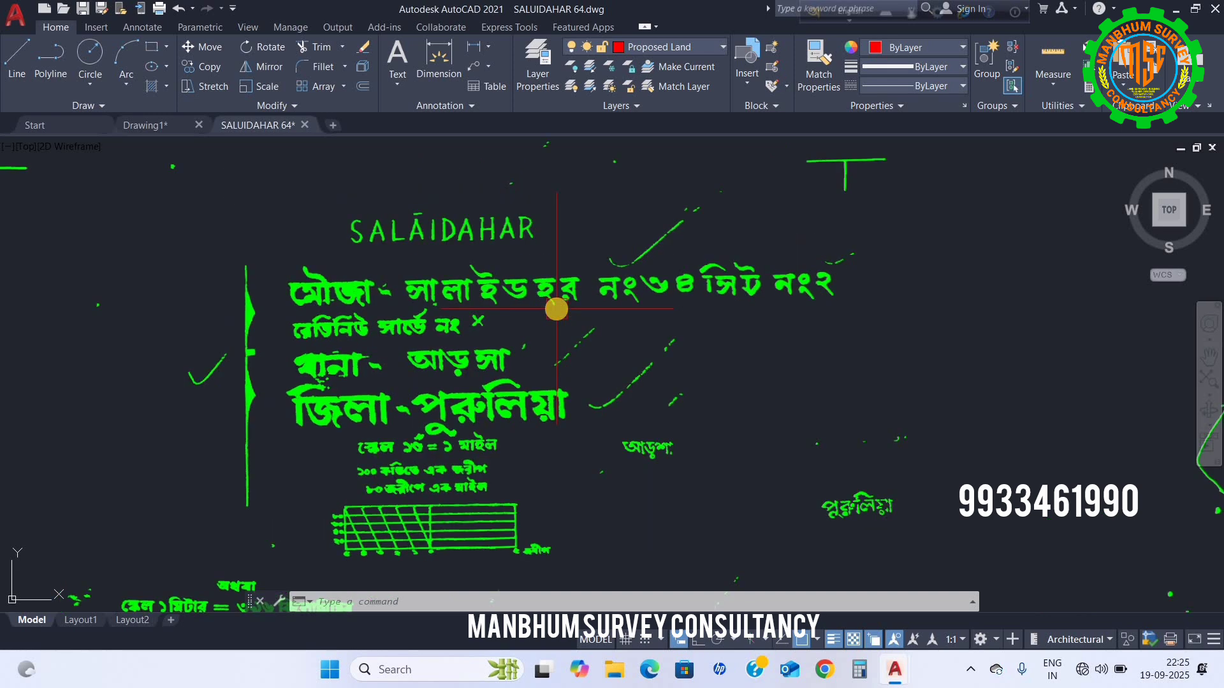
scroll(737, 330, down, 4)
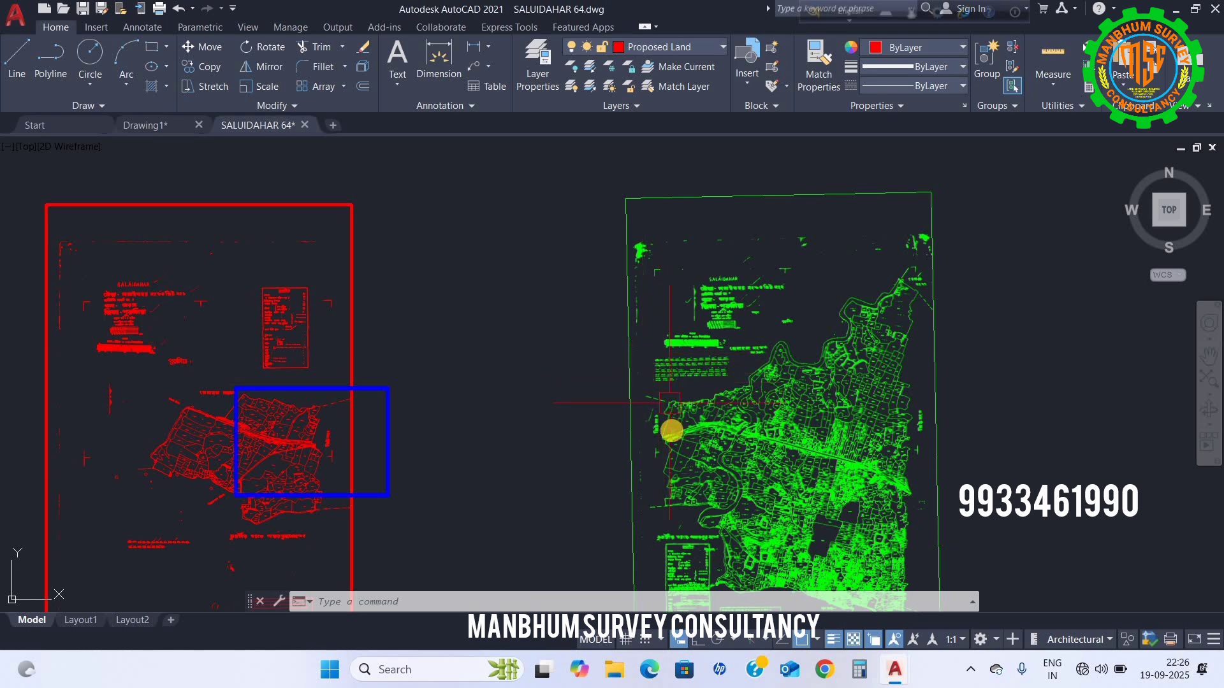
Select the green map sheet image and turn on its background transparency
middle_drag(672, 431, 673, 347)
click(756, 423)
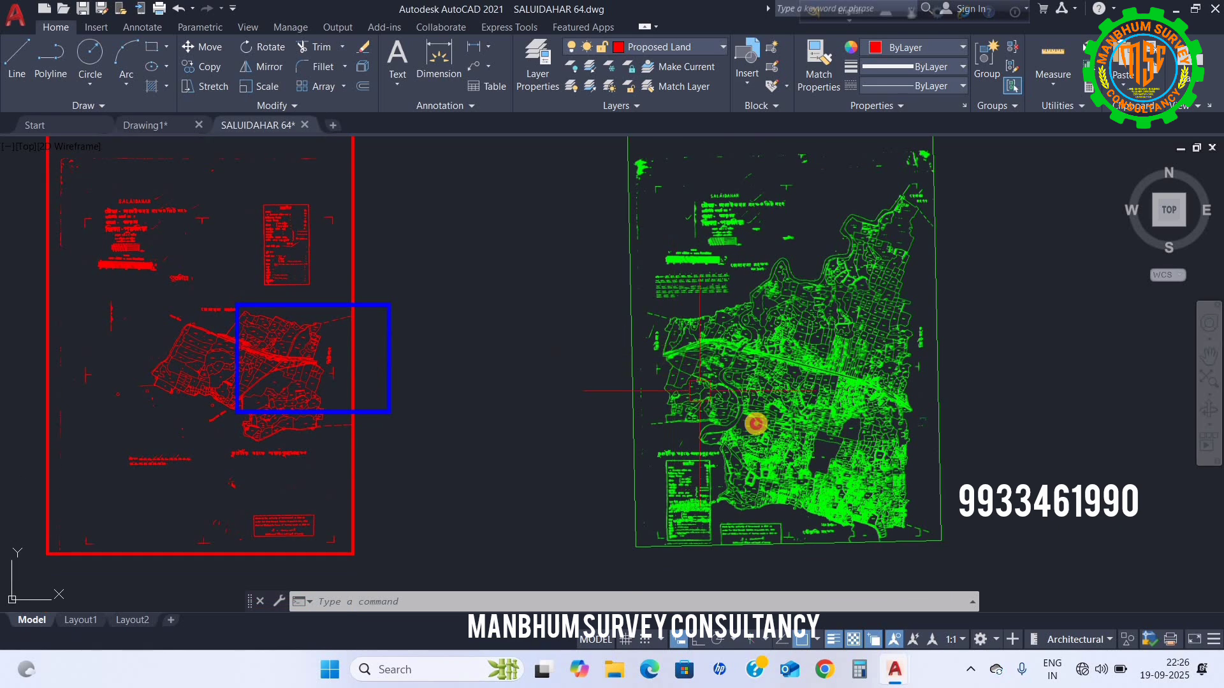
click(537, 309)
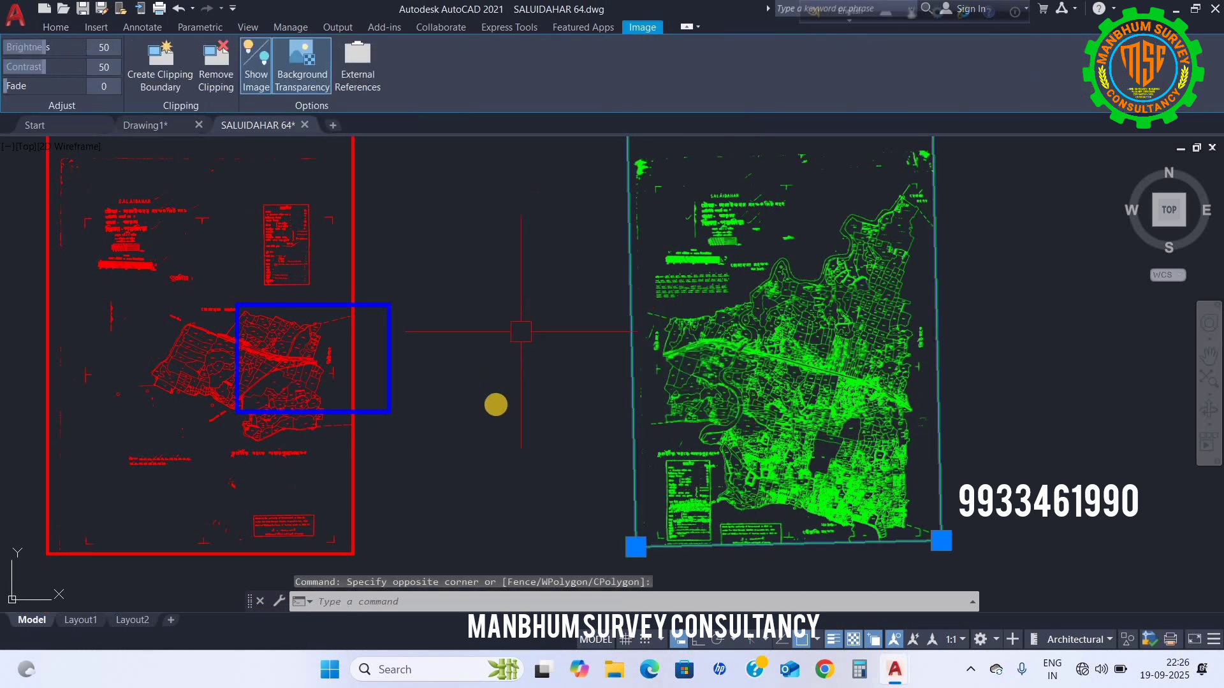
scroll(401, 412, down, 2)
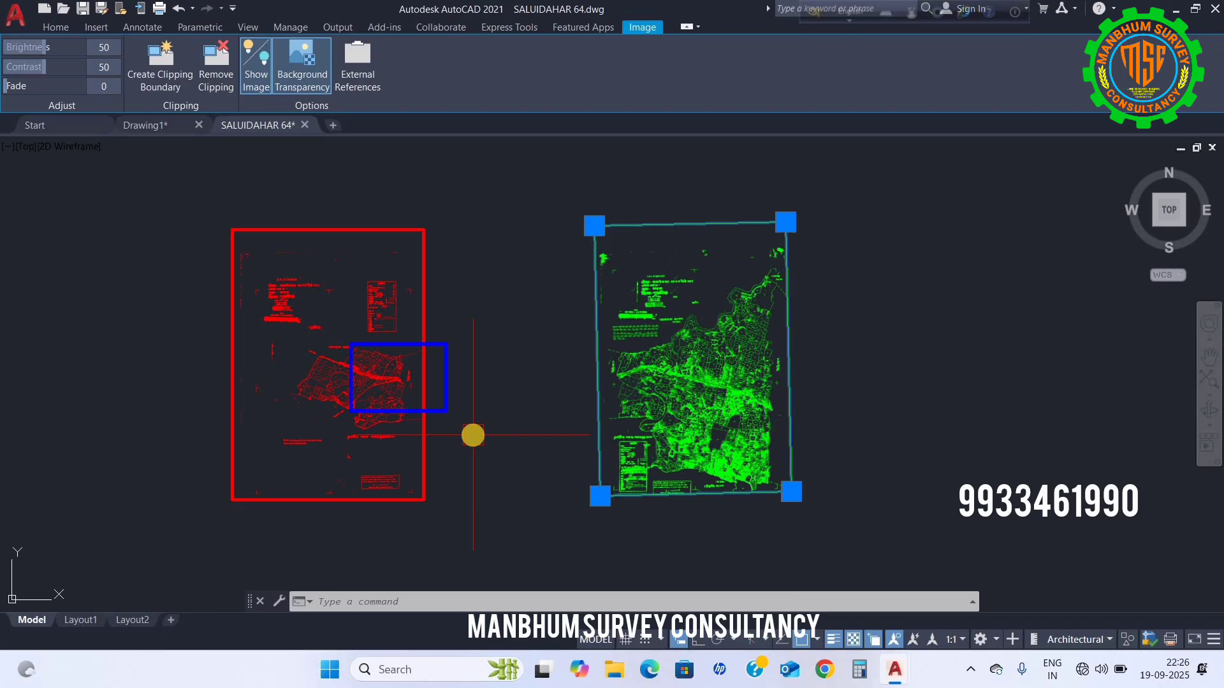
scroll(708, 398, up, 2)
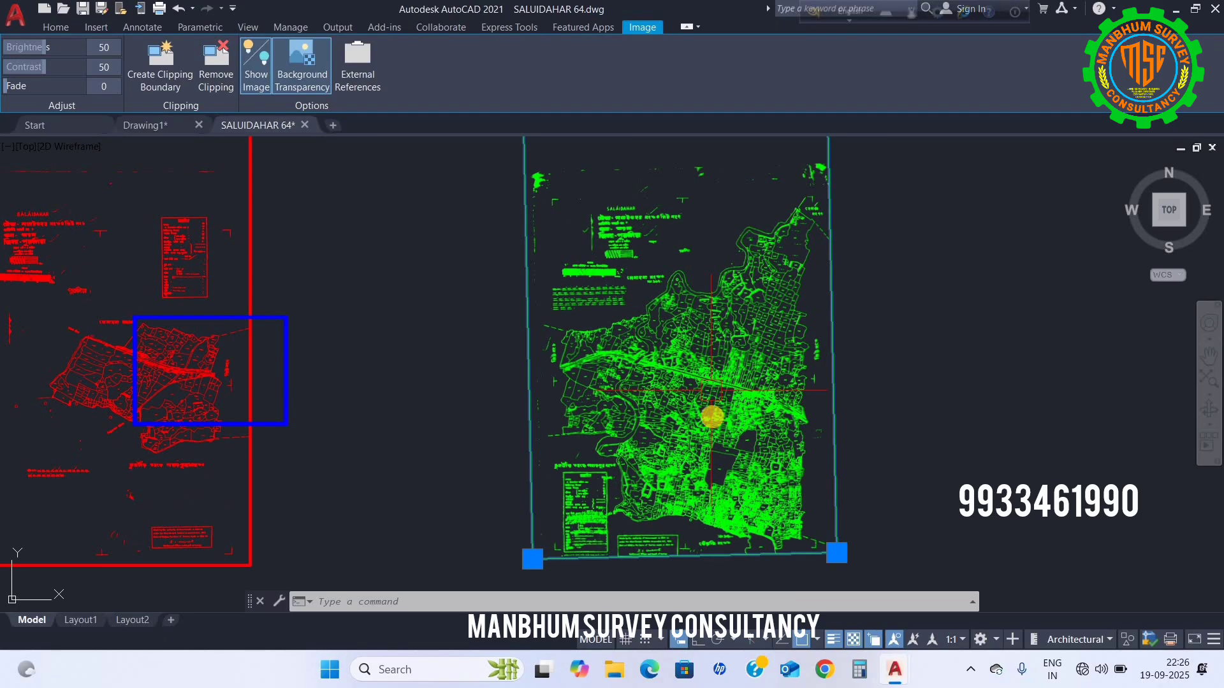
scroll(706, 402, down, 2)
scroll(665, 331, up, 2)
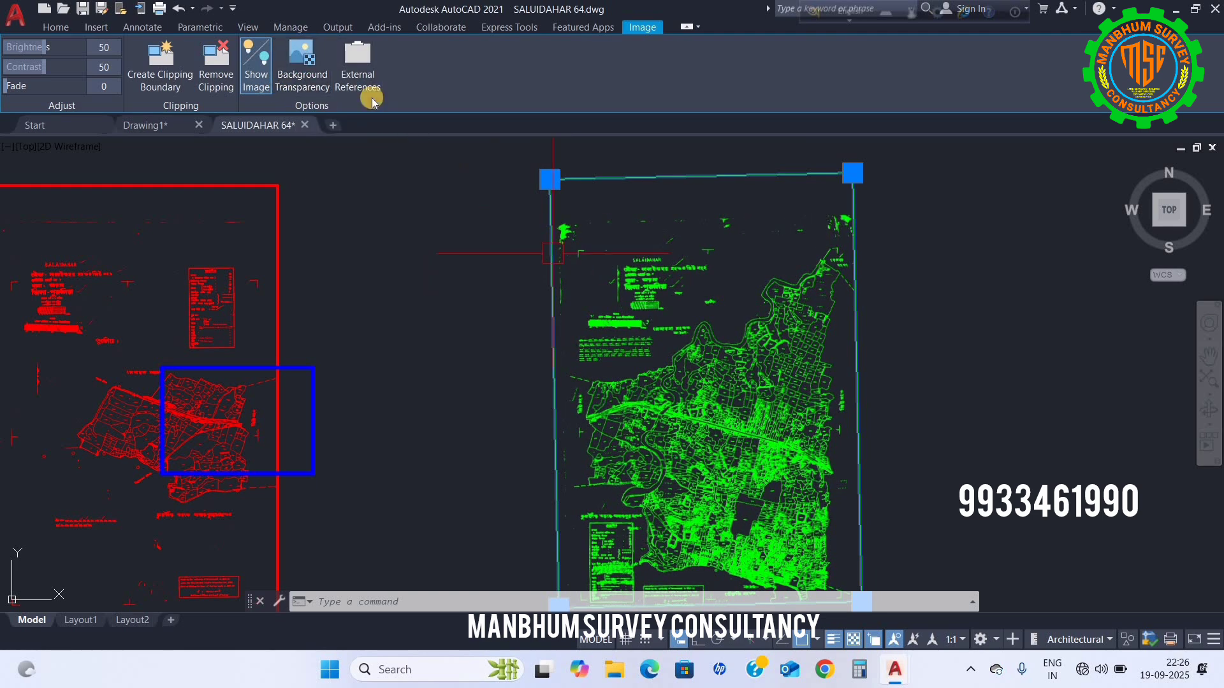
click(302, 84)
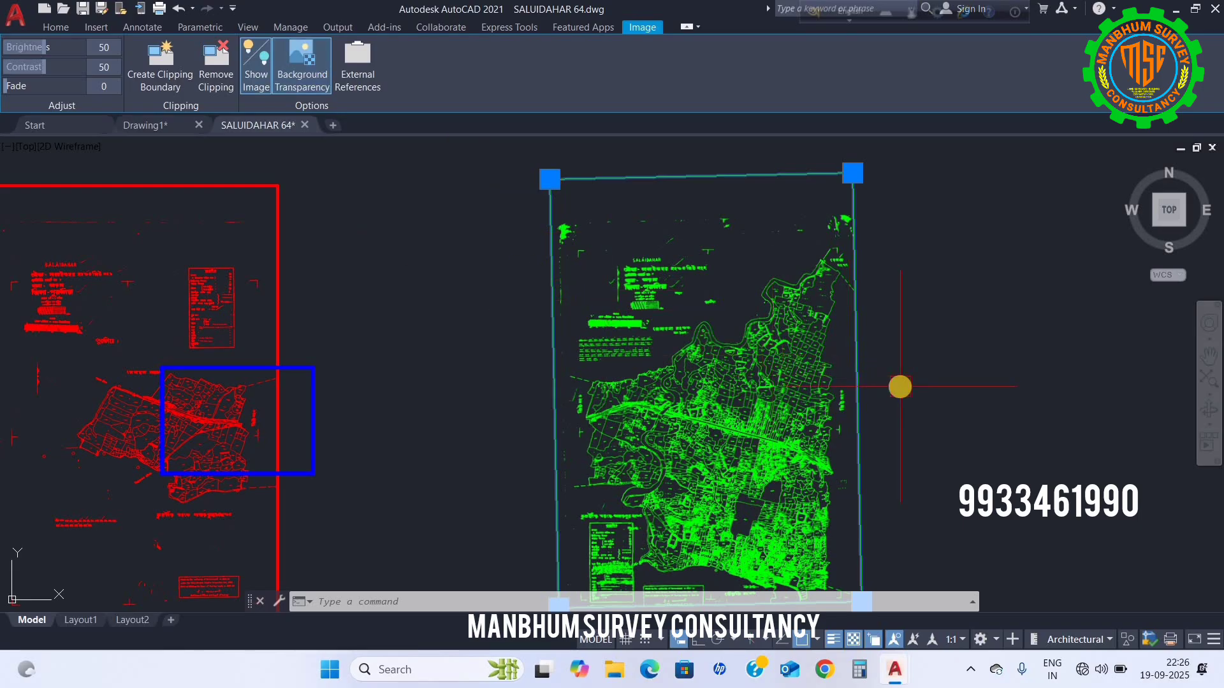
Move the green map sheet from the northern corner of its western boundary onto the matching north-eastern boundary corner of the red map
click(961, 414)
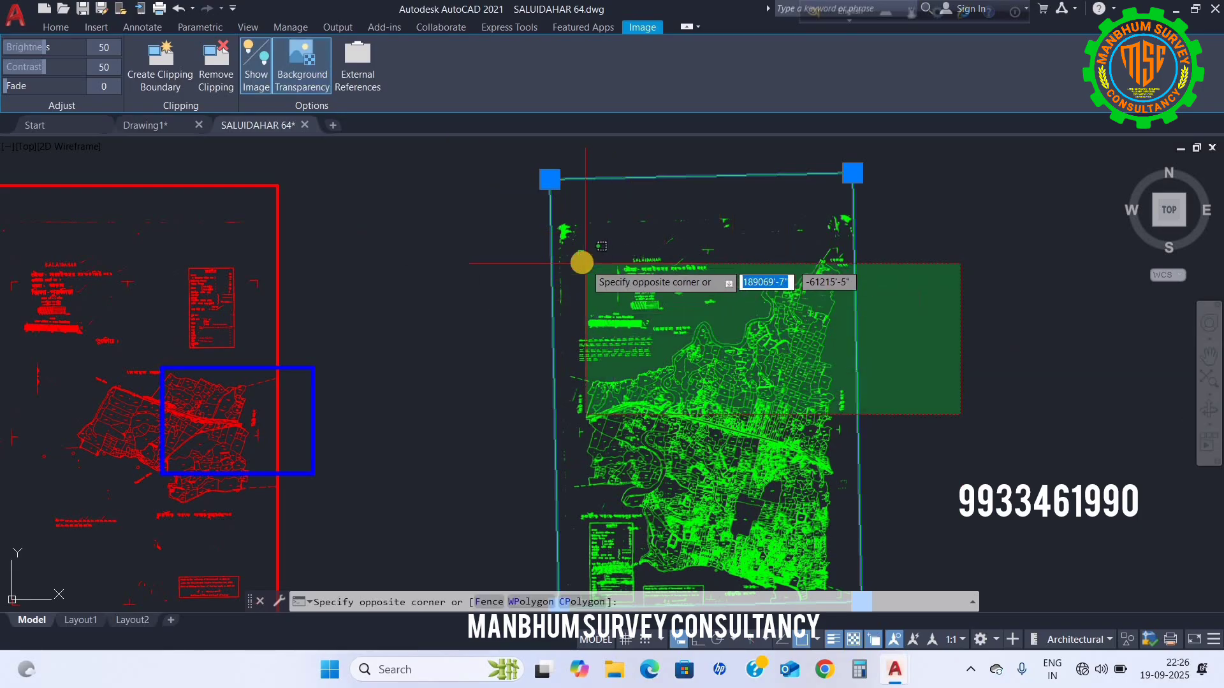
click(580, 262)
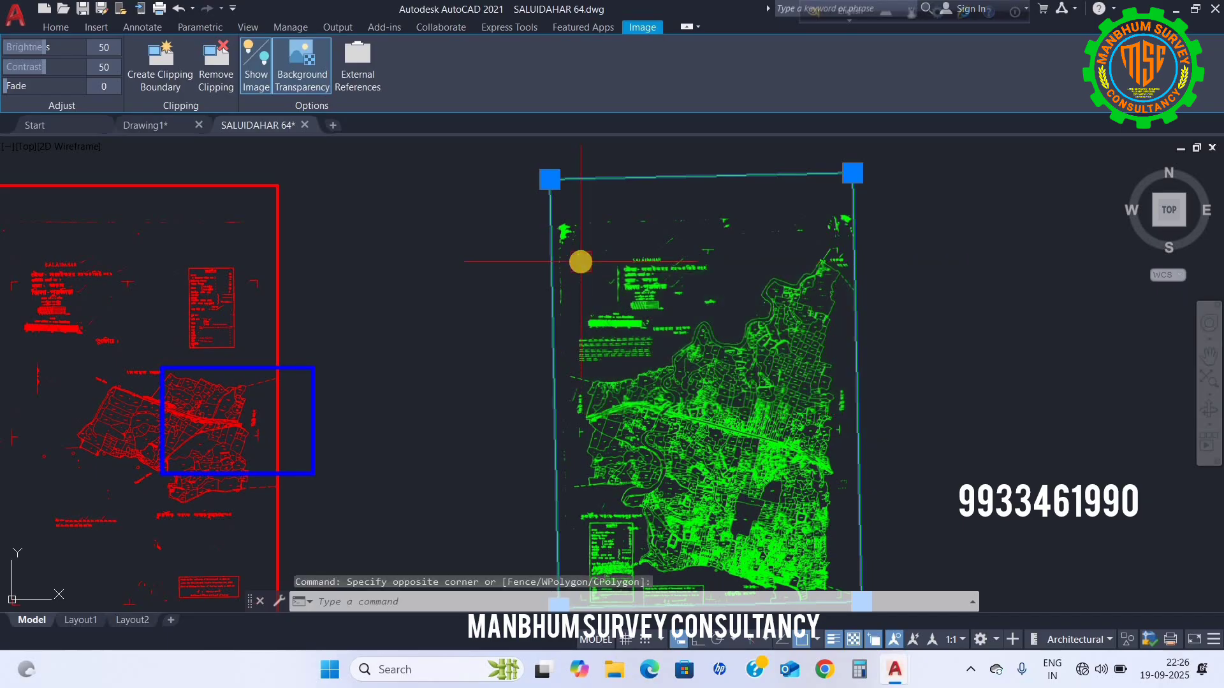
text(M)
key(Return)
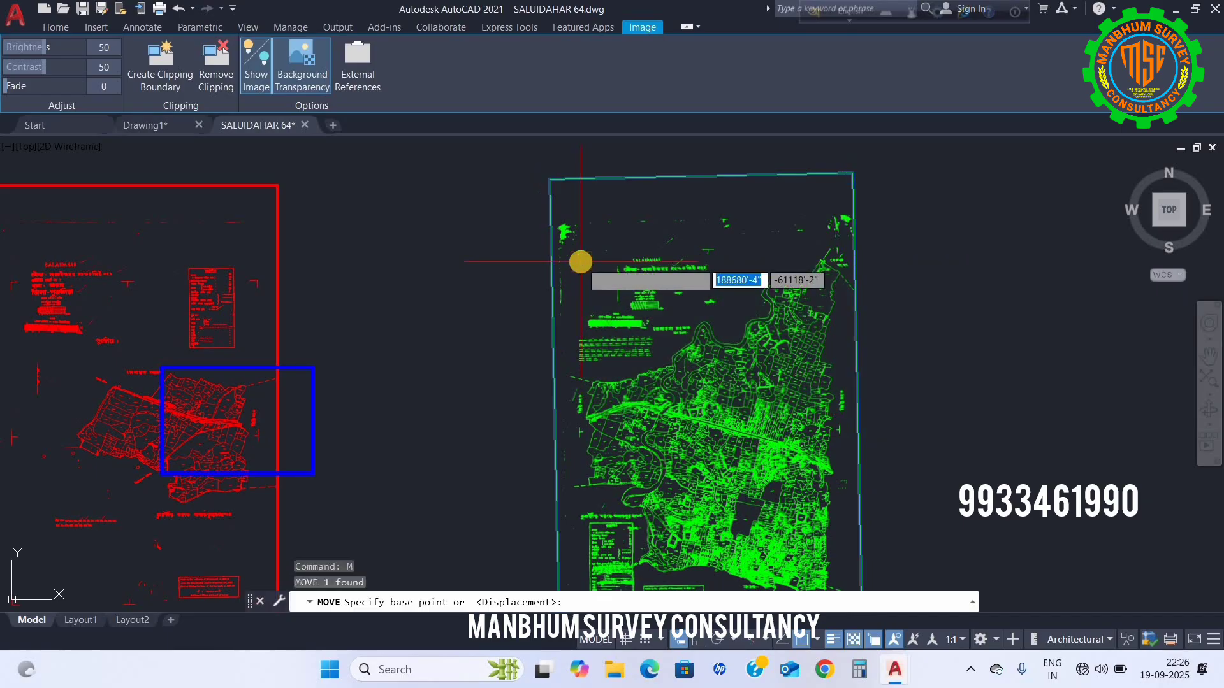
scroll(581, 263, down, 2)
scroll(583, 332, up, 1)
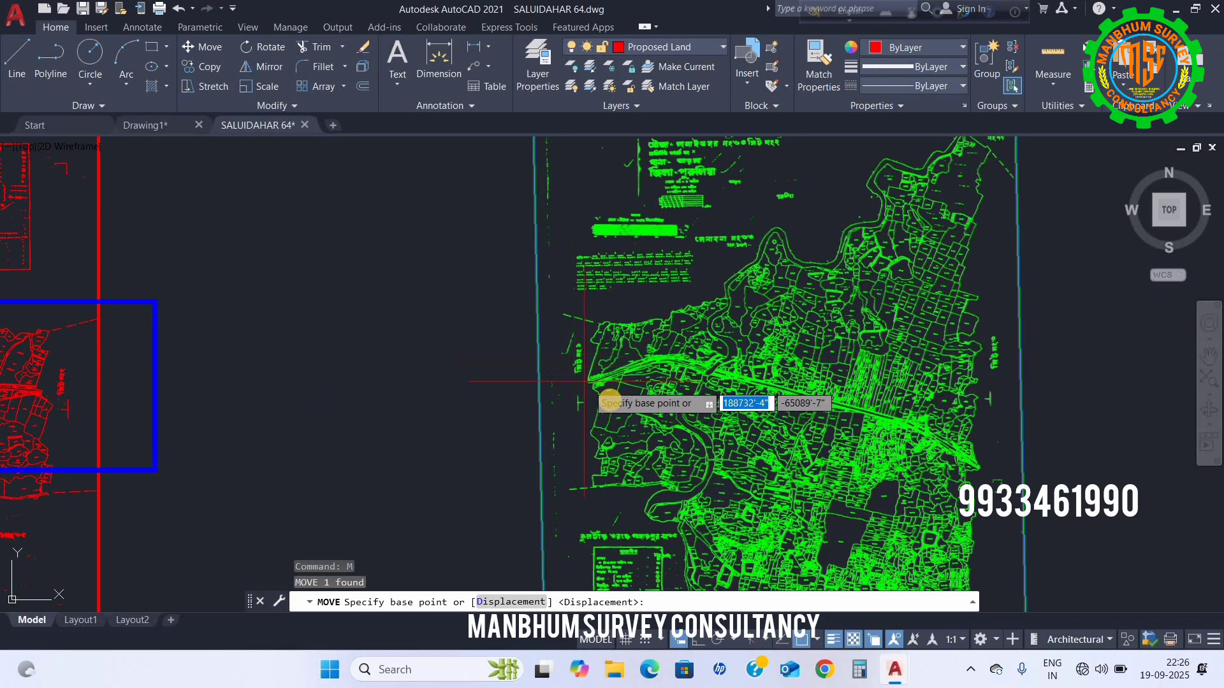
scroll(601, 319, up, 1)
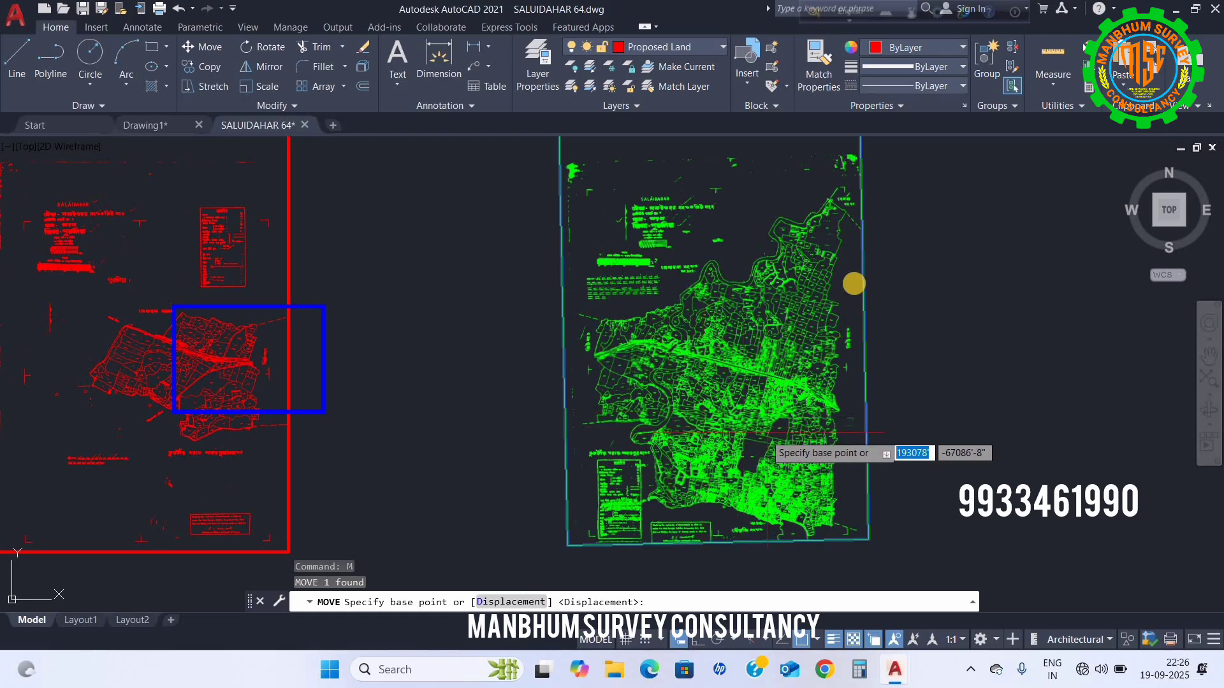
scroll(645, 319, up, 1)
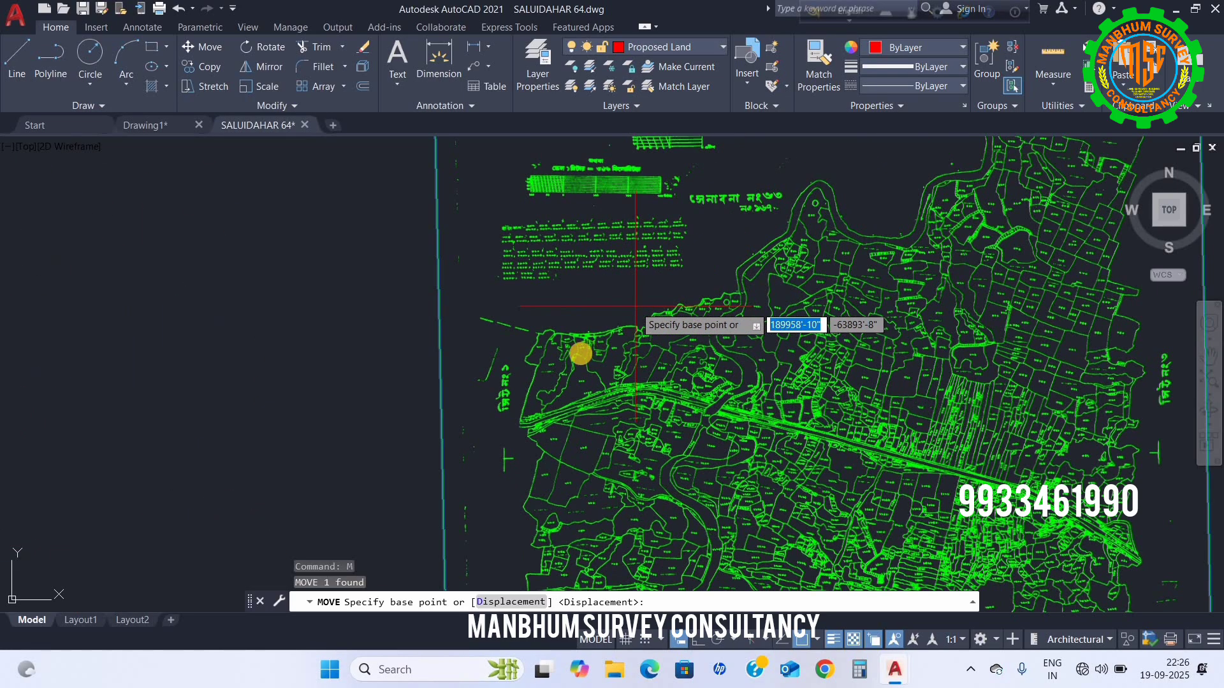
scroll(539, 331, up, 1)
scroll(593, 293, down, 1)
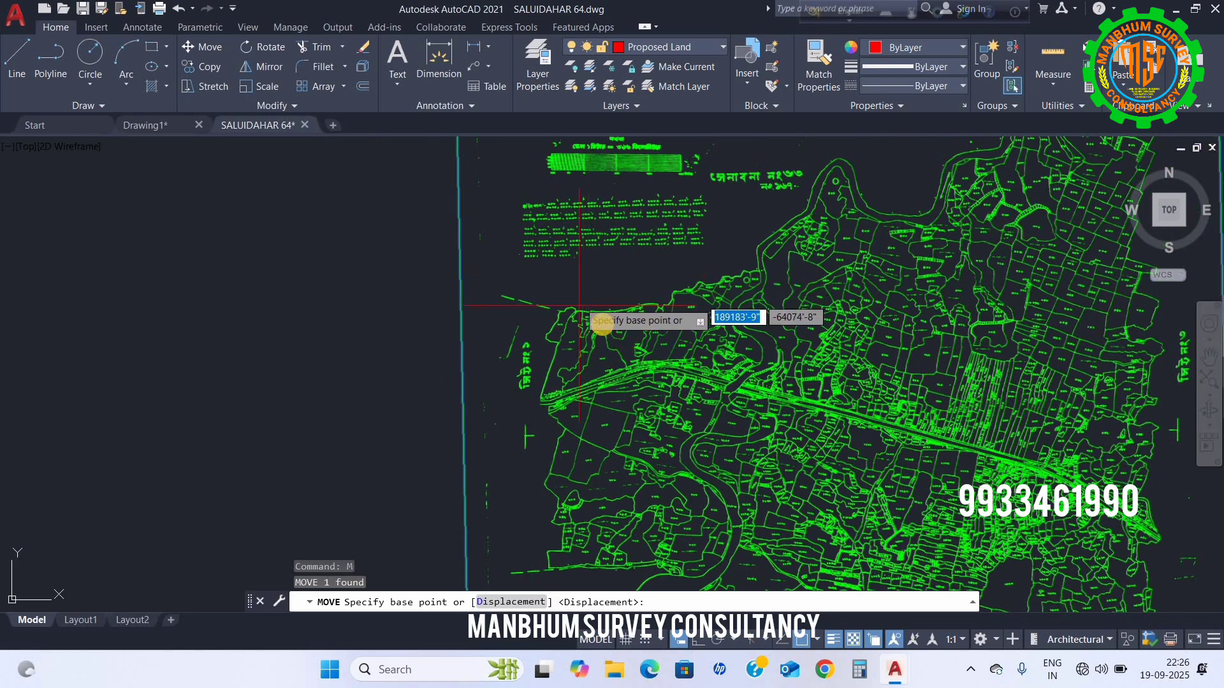
scroll(545, 316, up, 2)
scroll(539, 310, up, 2)
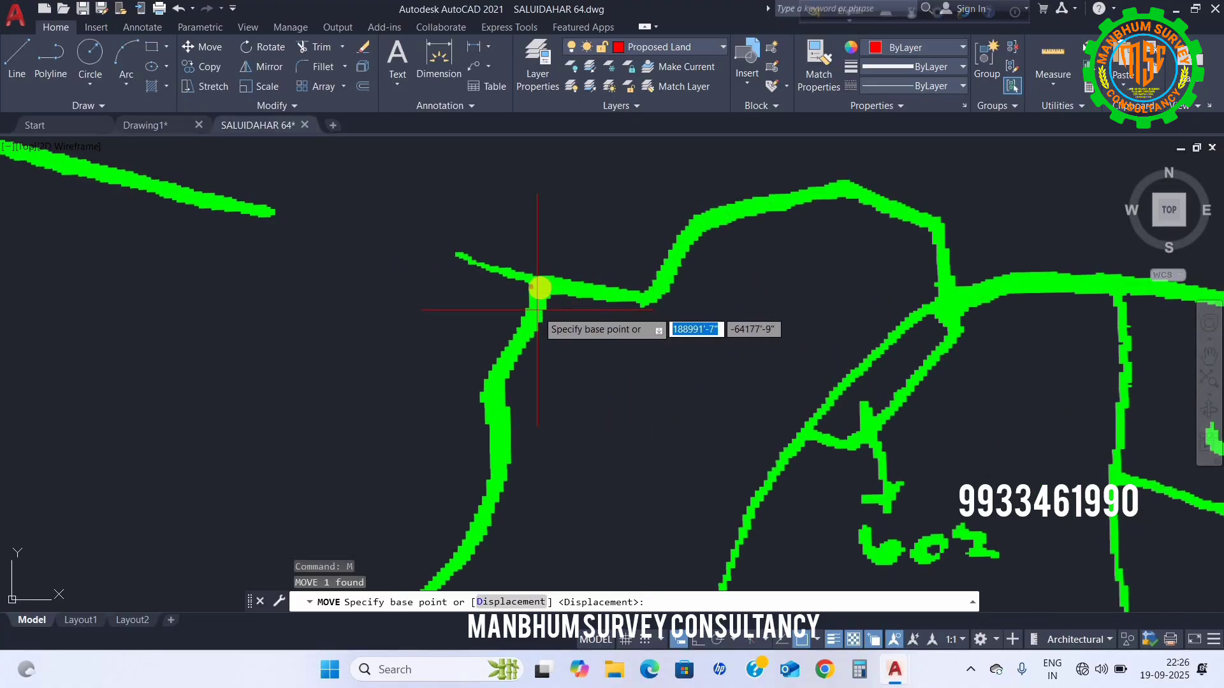
click(545, 283)
scroll(561, 265, down, 6)
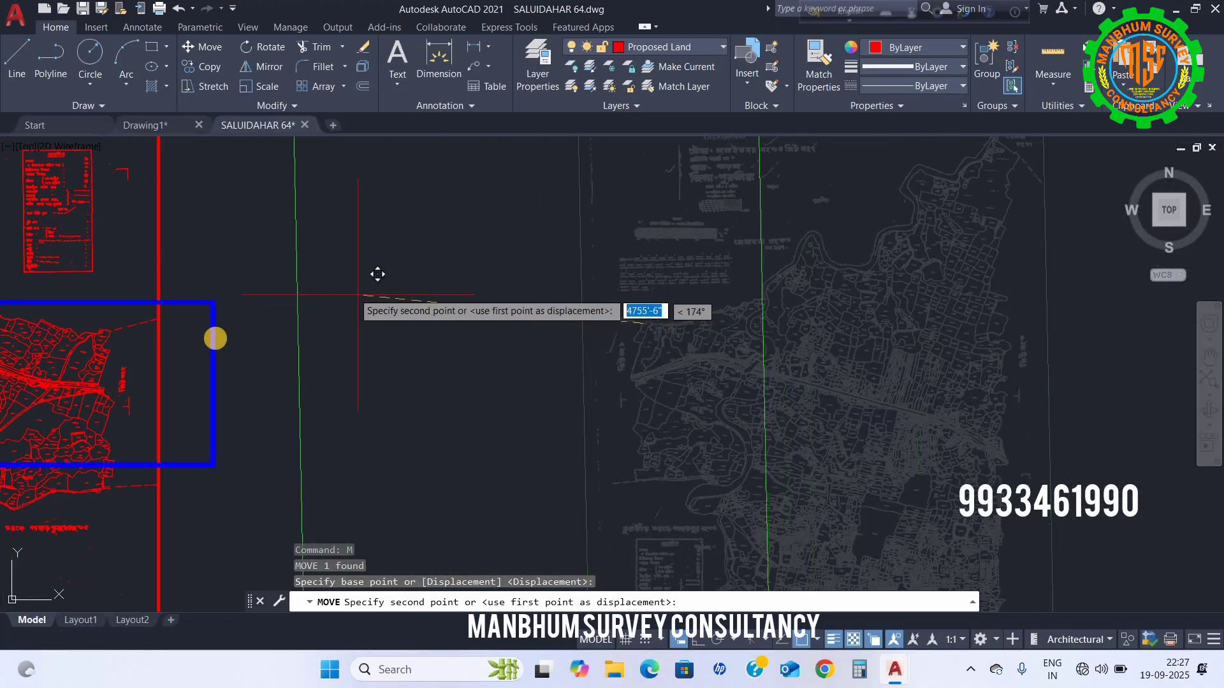
scroll(166, 338, up, 6)
scroll(96, 330, up, 6)
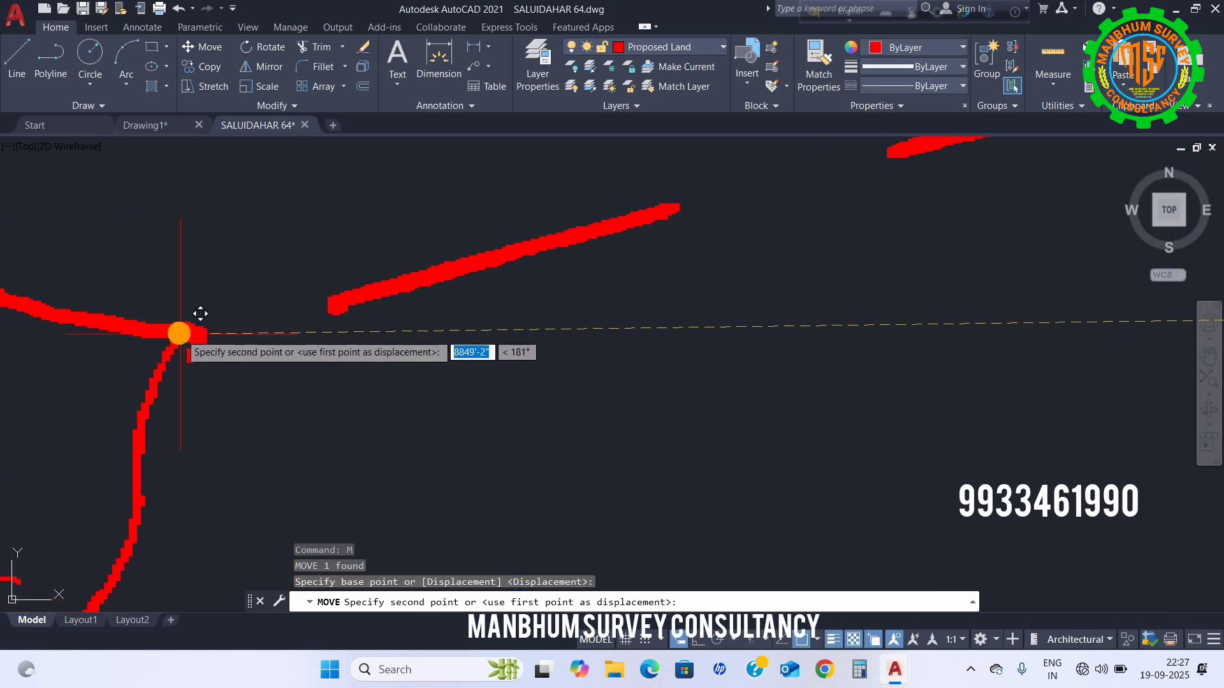
click(179, 333)
Inspect how the red and green plot boundaries line up along the shared edge, from the northern corner down to the southern corner
scroll(353, 262, down, 6)
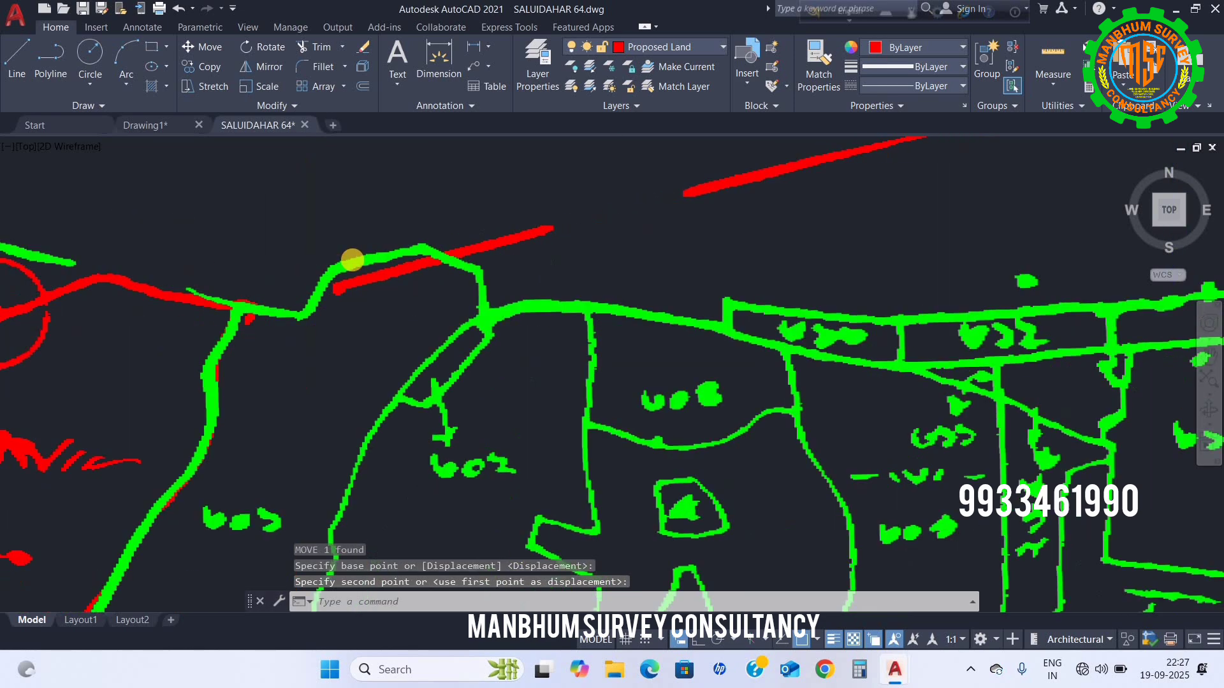
scroll(358, 260, down, 2)
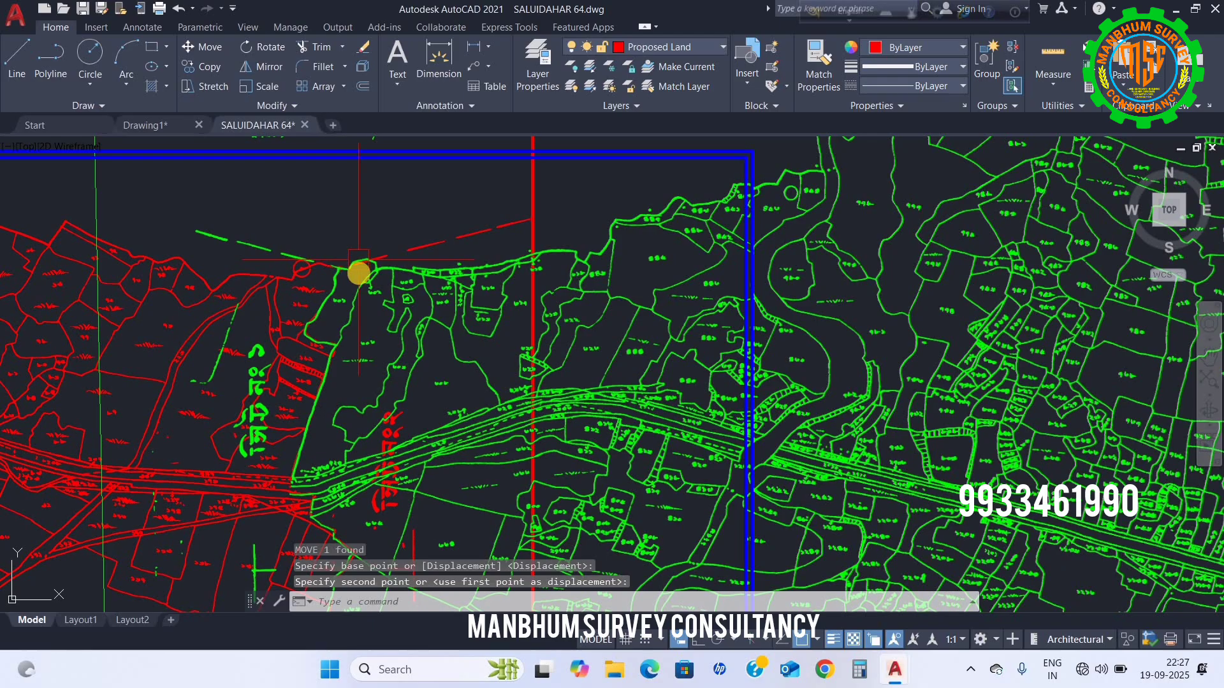
scroll(354, 331, down, 5)
scroll(319, 472, up, 8)
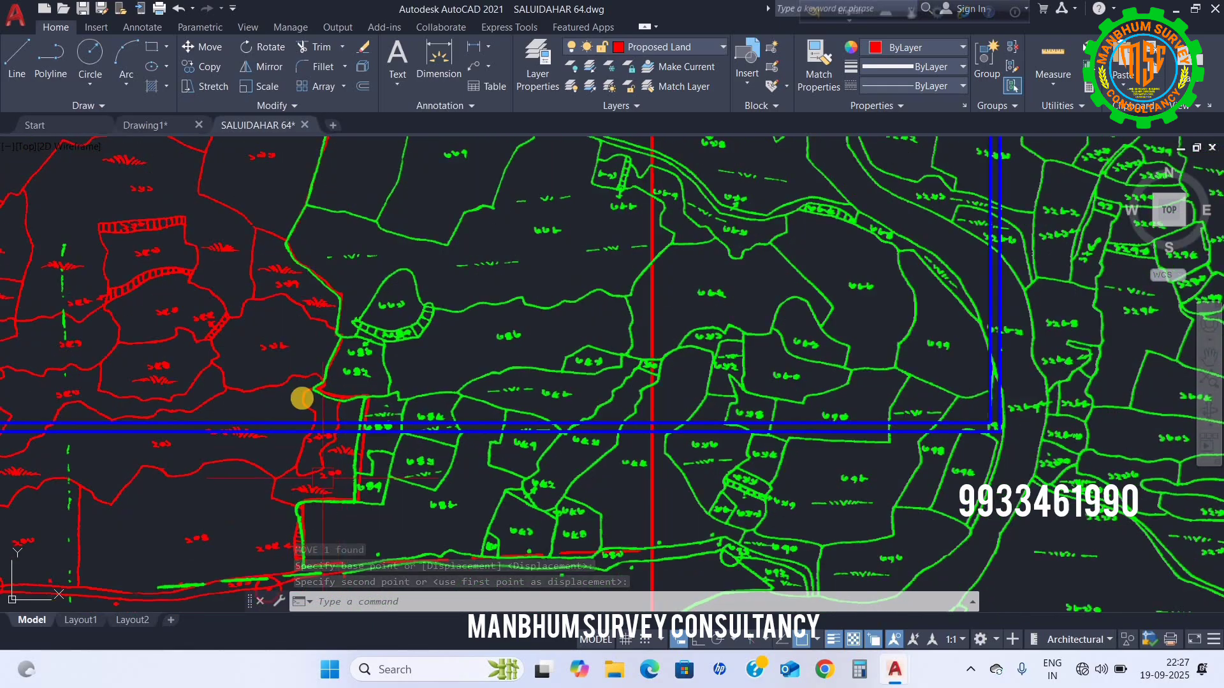
scroll(391, 339, up, 5)
scroll(432, 410, down, 3)
scroll(408, 480, up, 2)
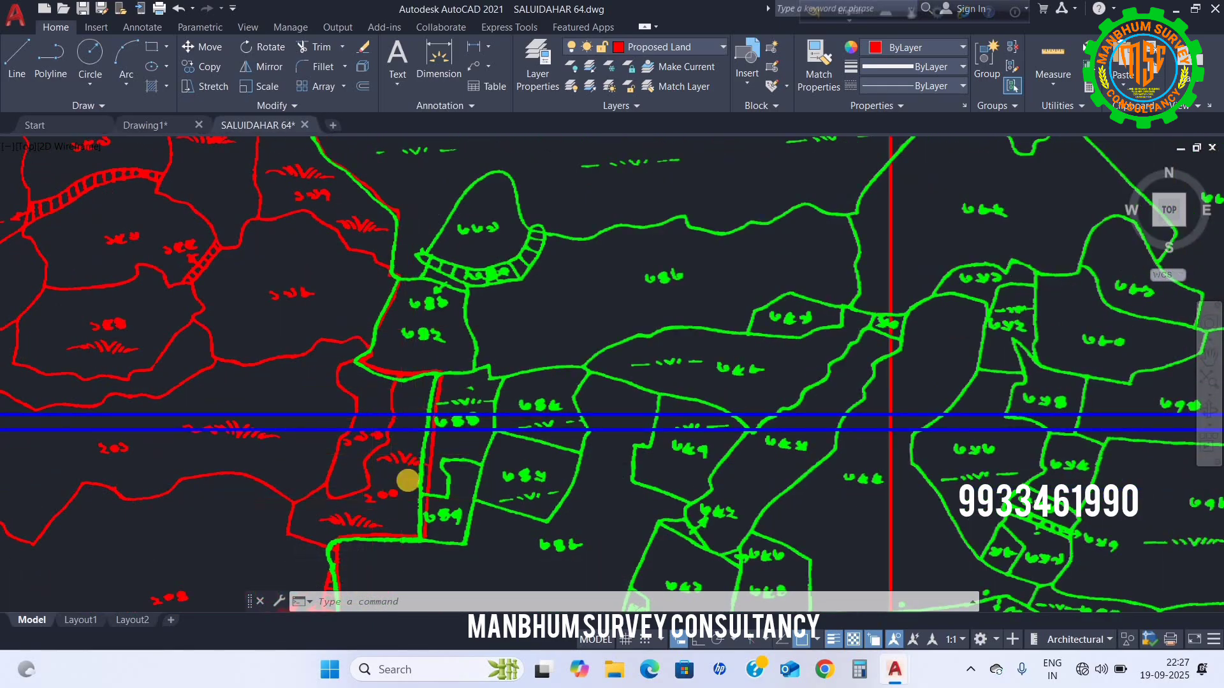
scroll(408, 468, down, 4)
scroll(410, 439, up, 10)
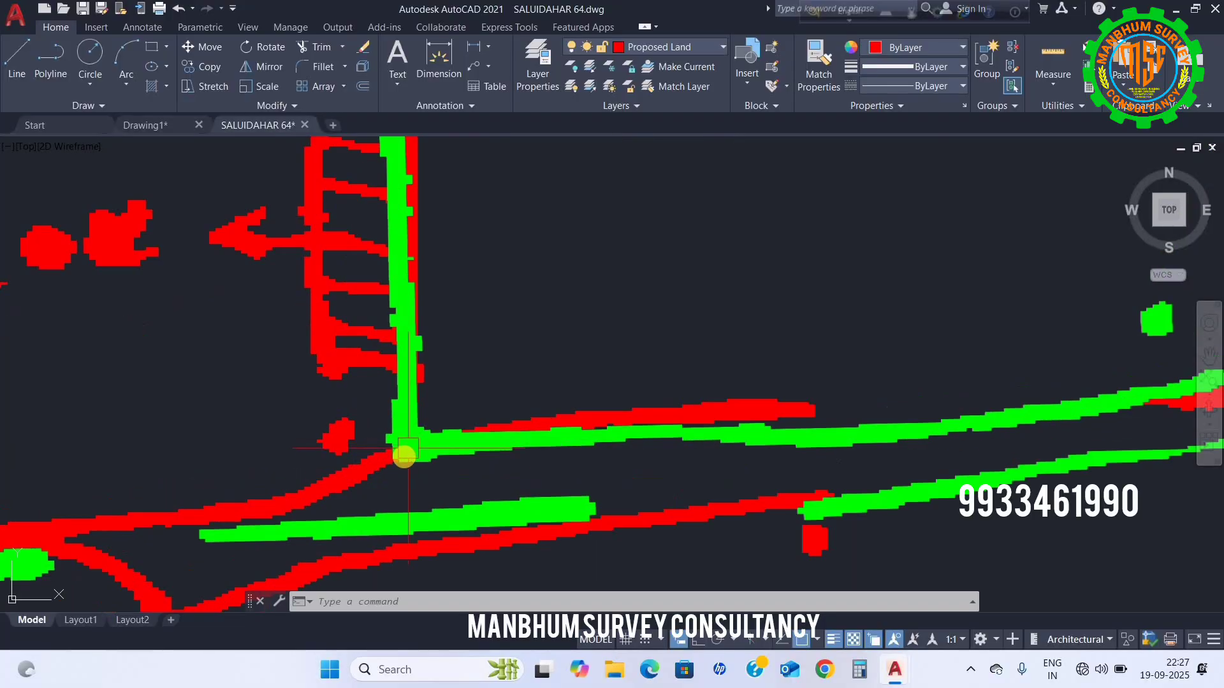
scroll(402, 455, down, 3)
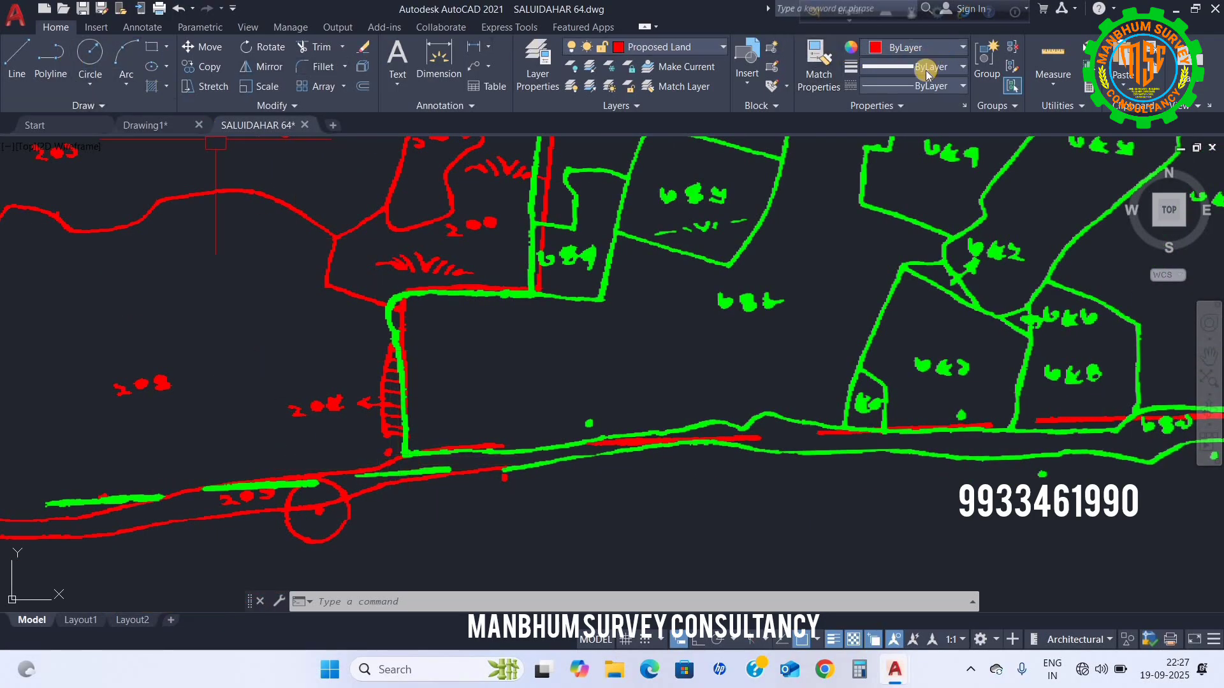
Set the object color to Blue and draw a circle of about 100 ft radius around the southern shared boundary corner
click(924, 47)
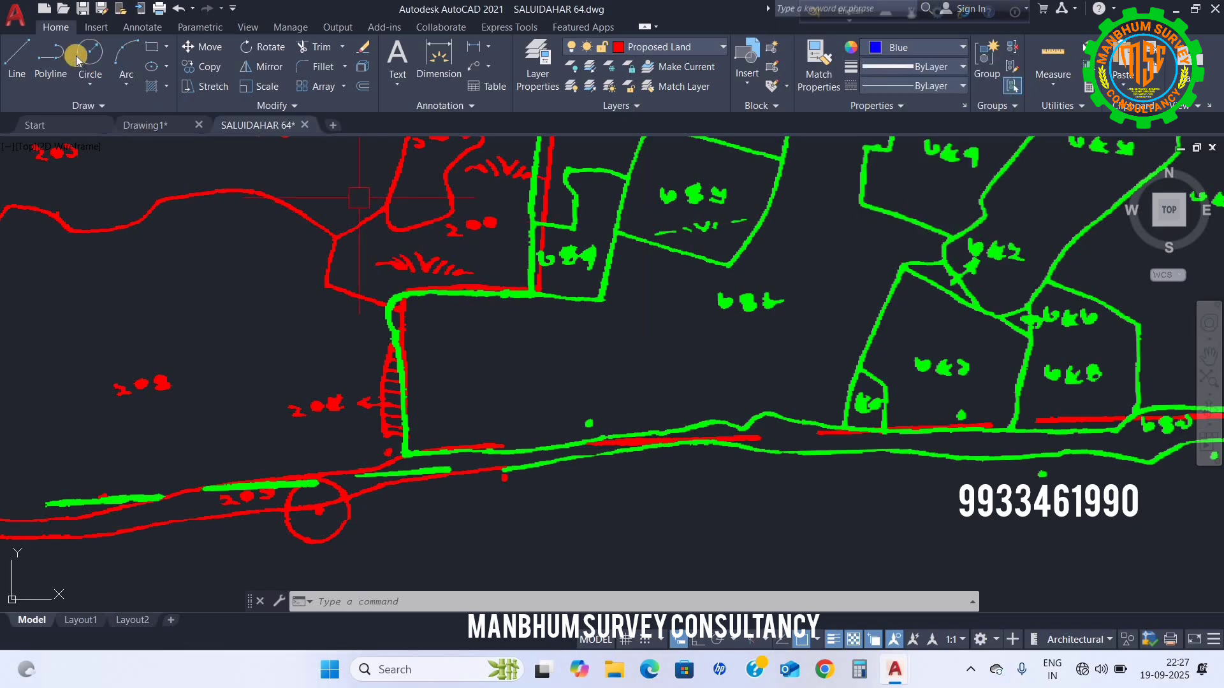
click(107, 68)
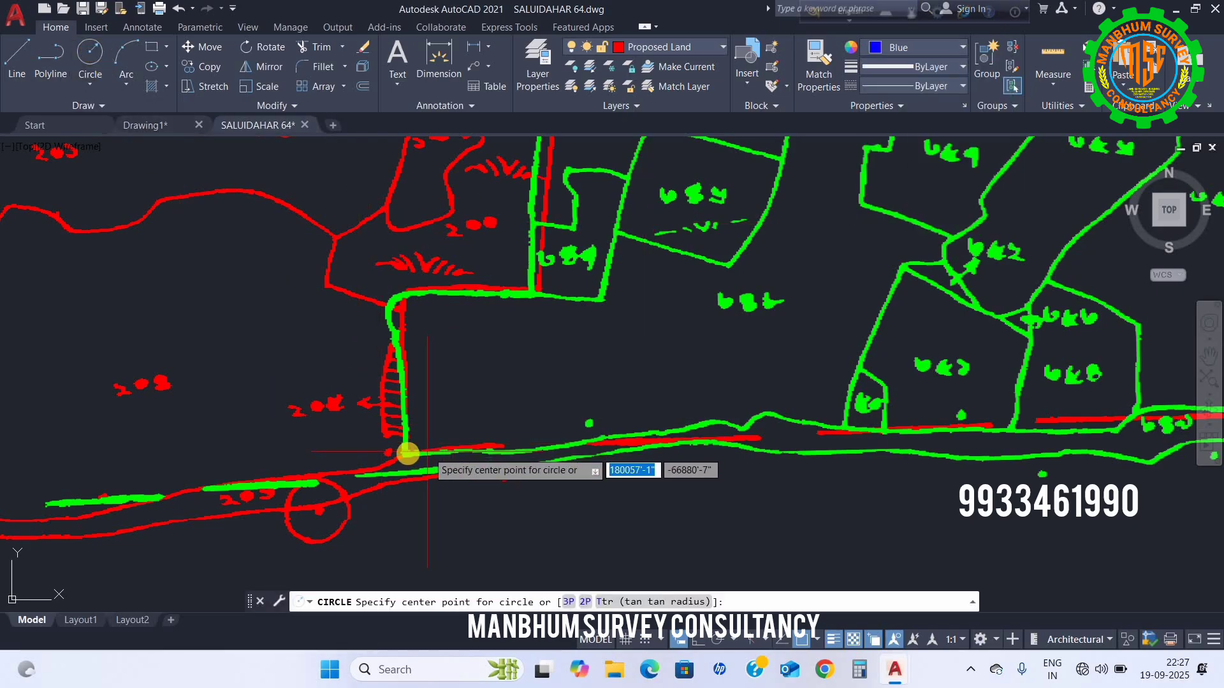
click(408, 453)
click(466, 457)
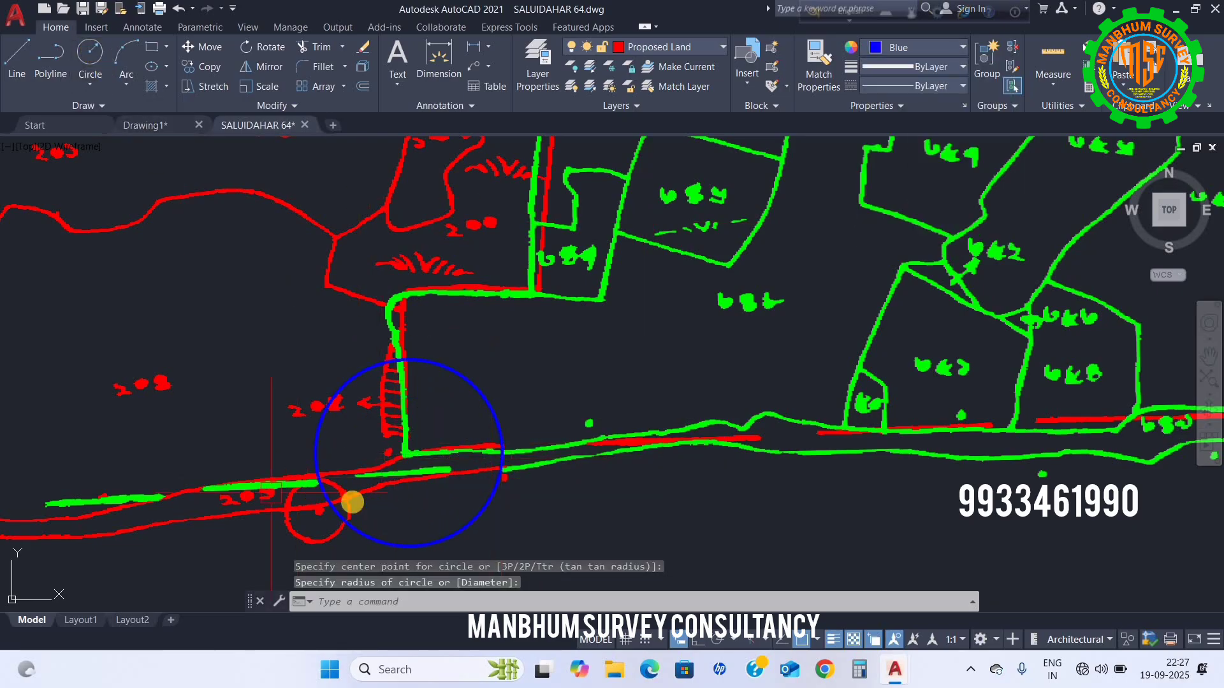
Draw a second blue circle centred on the northern shared boundary corner where the two sheets meet
scroll(347, 503, down, 10)
click(97, 83)
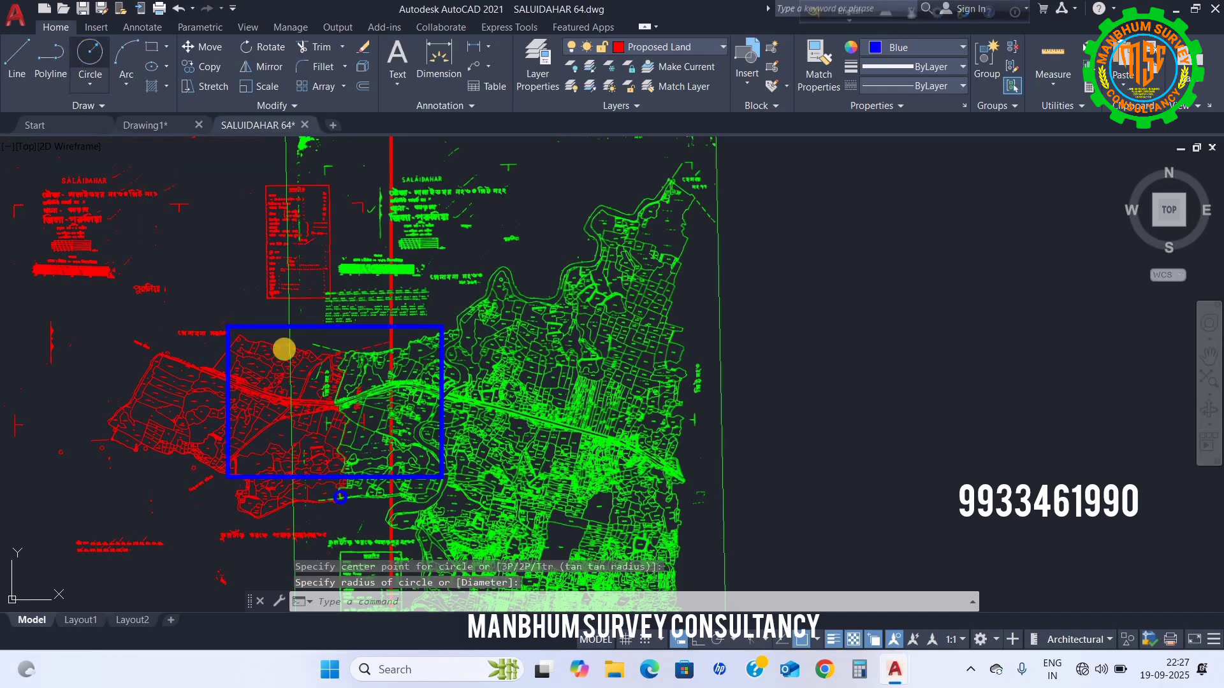
scroll(370, 347, up, 3)
scroll(373, 344, up, 5)
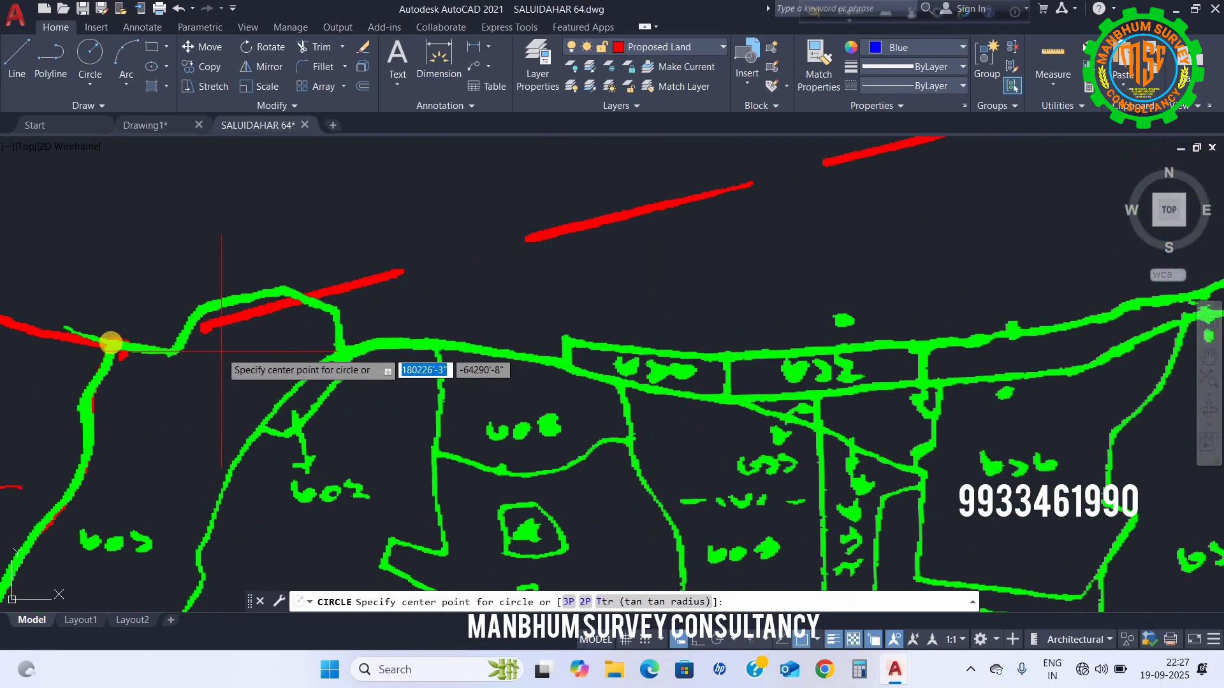
click(112, 343)
click(230, 350)
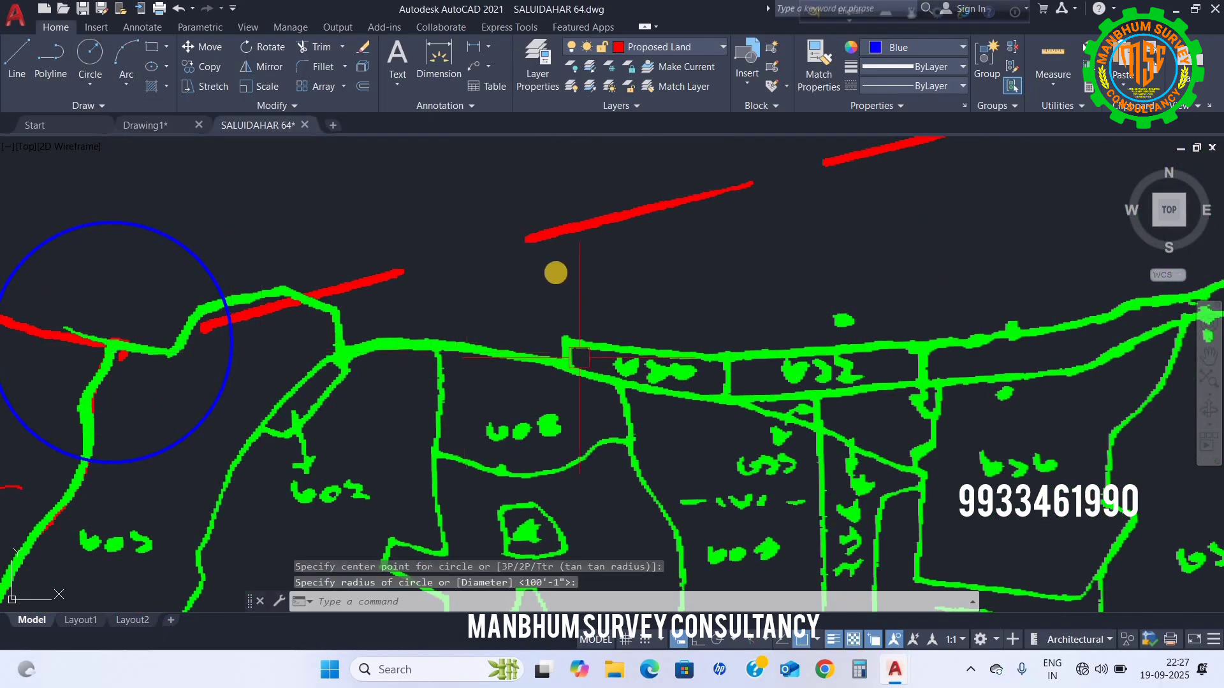
scroll(574, 293, down, 9)
scroll(490, 312, down, 4)
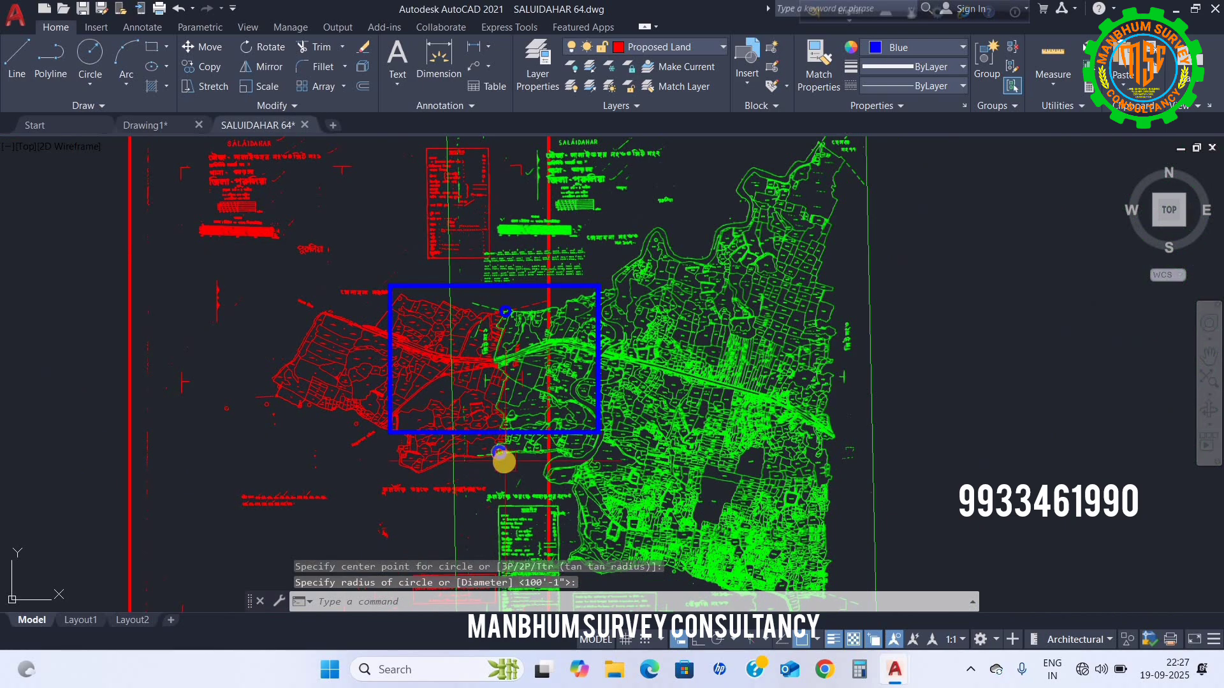
Inspect how the red and green boundaries match between the two circled corners, including the road crossing at the middle of the shared edge
scroll(501, 453, up, 6)
scroll(486, 437, down, 4)
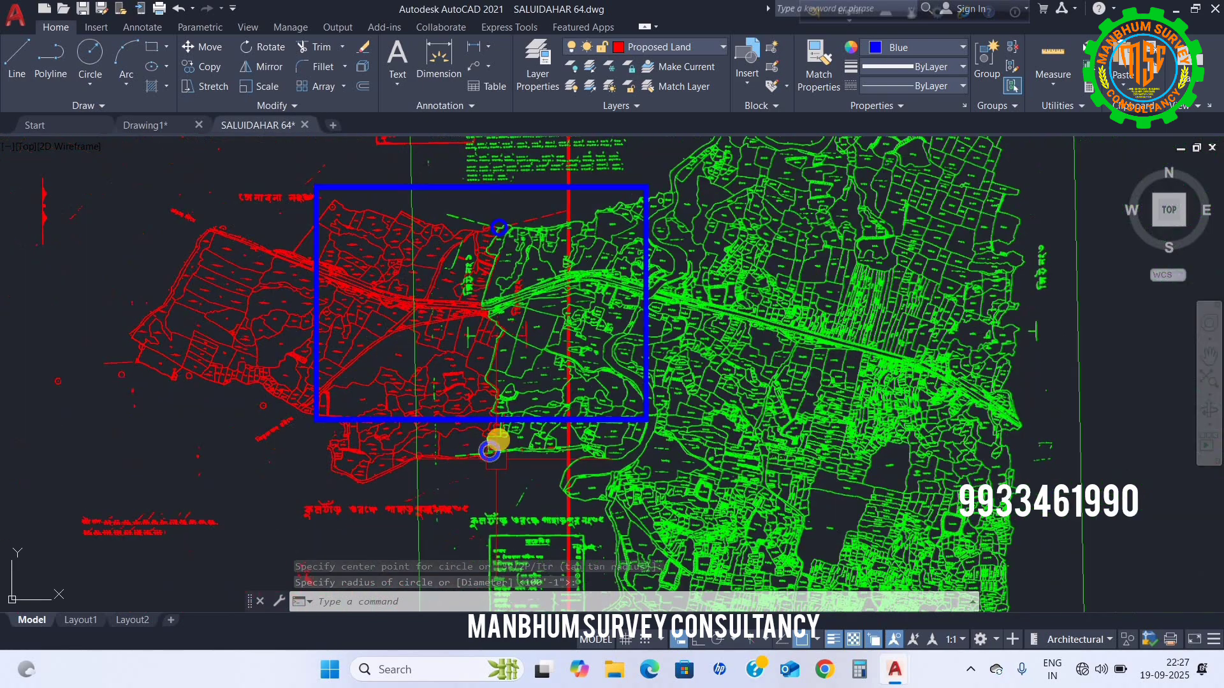
scroll(499, 440, up, 2)
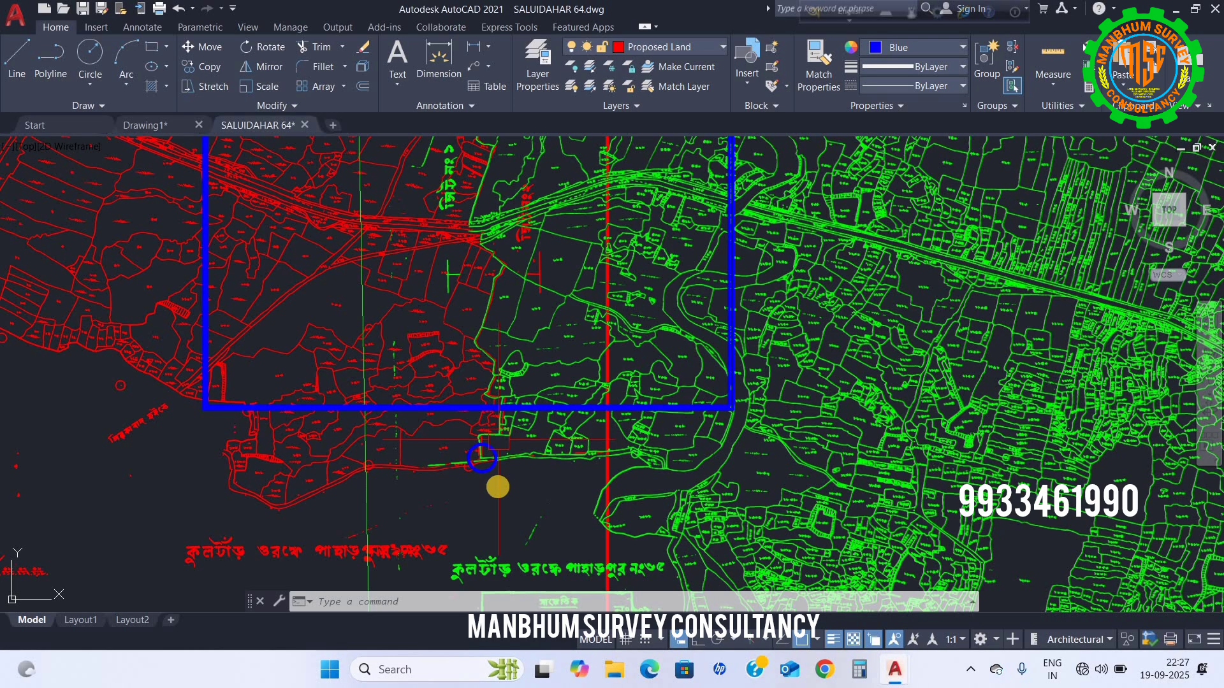
scroll(475, 408, down, 2)
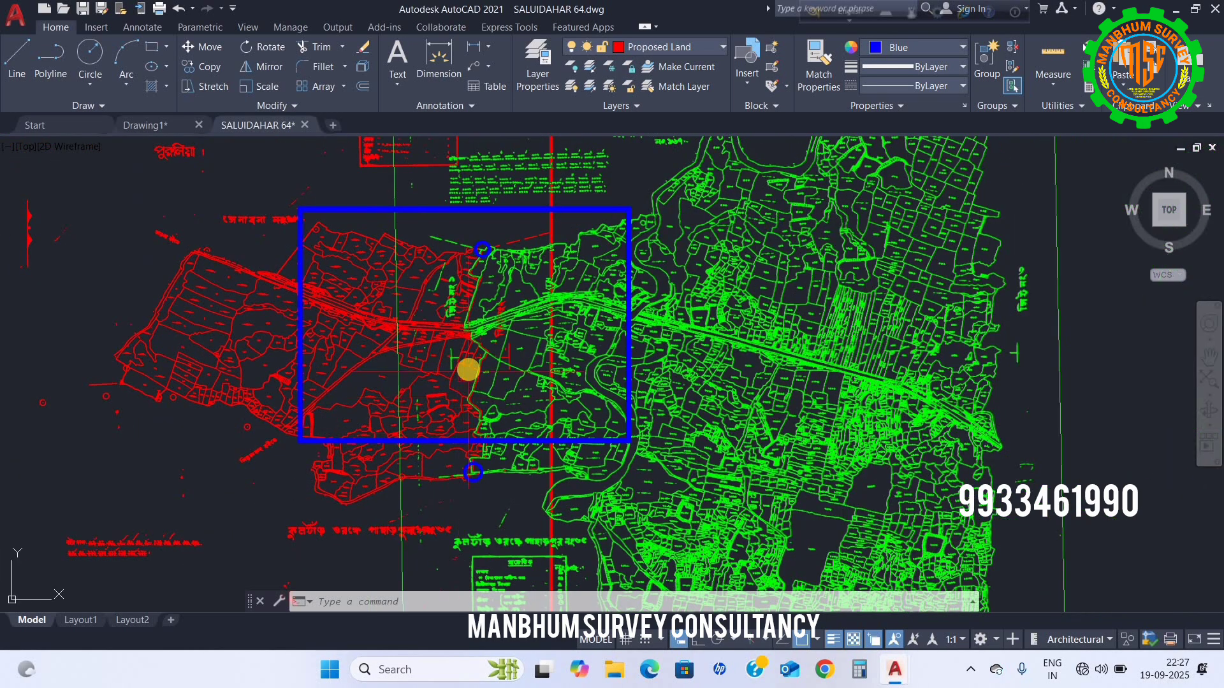
scroll(473, 376, up, 8)
scroll(523, 314, up, 4)
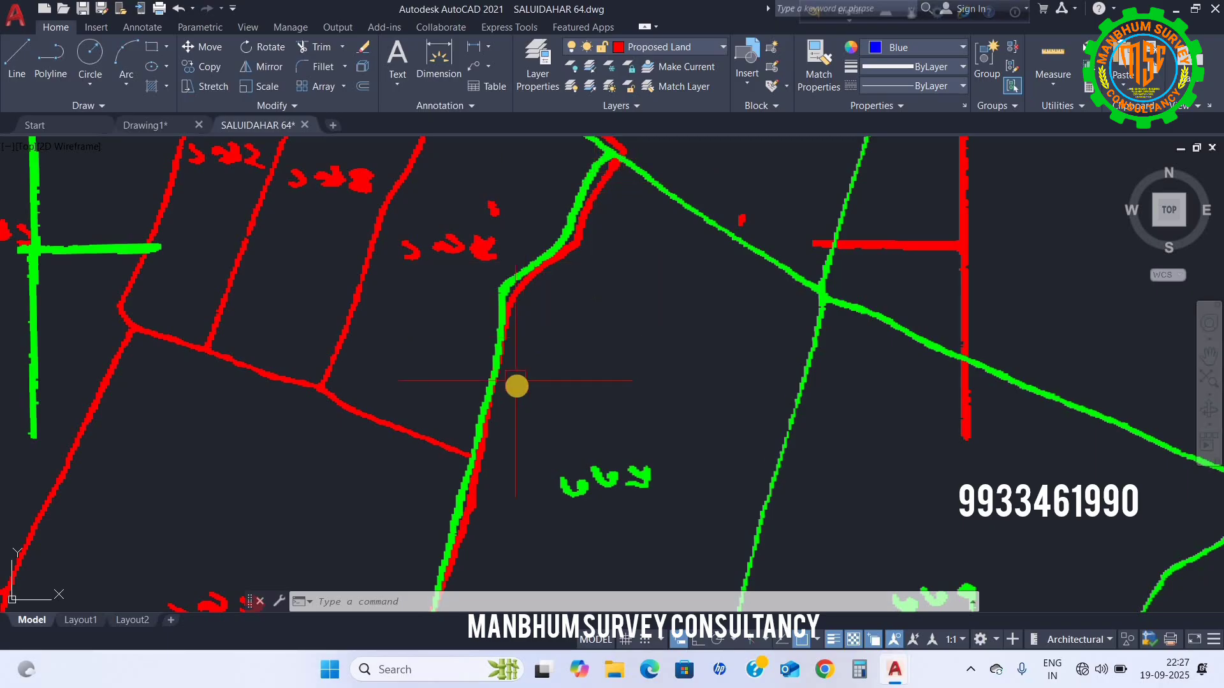
scroll(503, 338, down, 4)
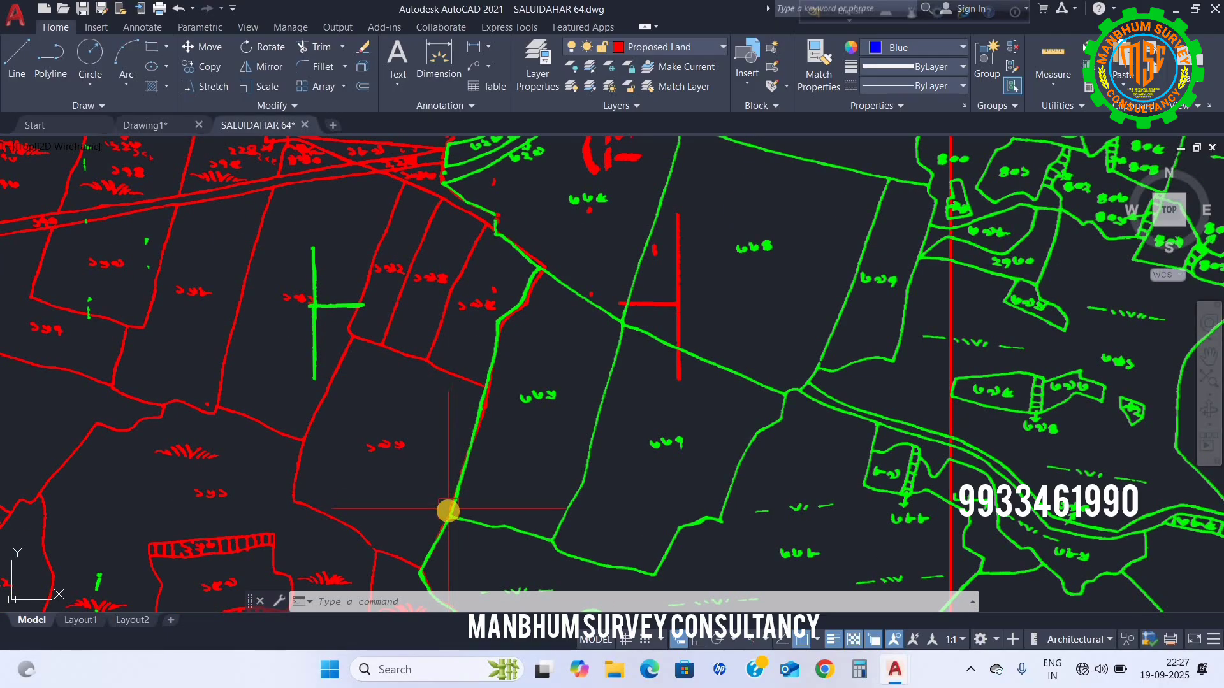
scroll(448, 375, down, 3)
scroll(497, 465, up, 6)
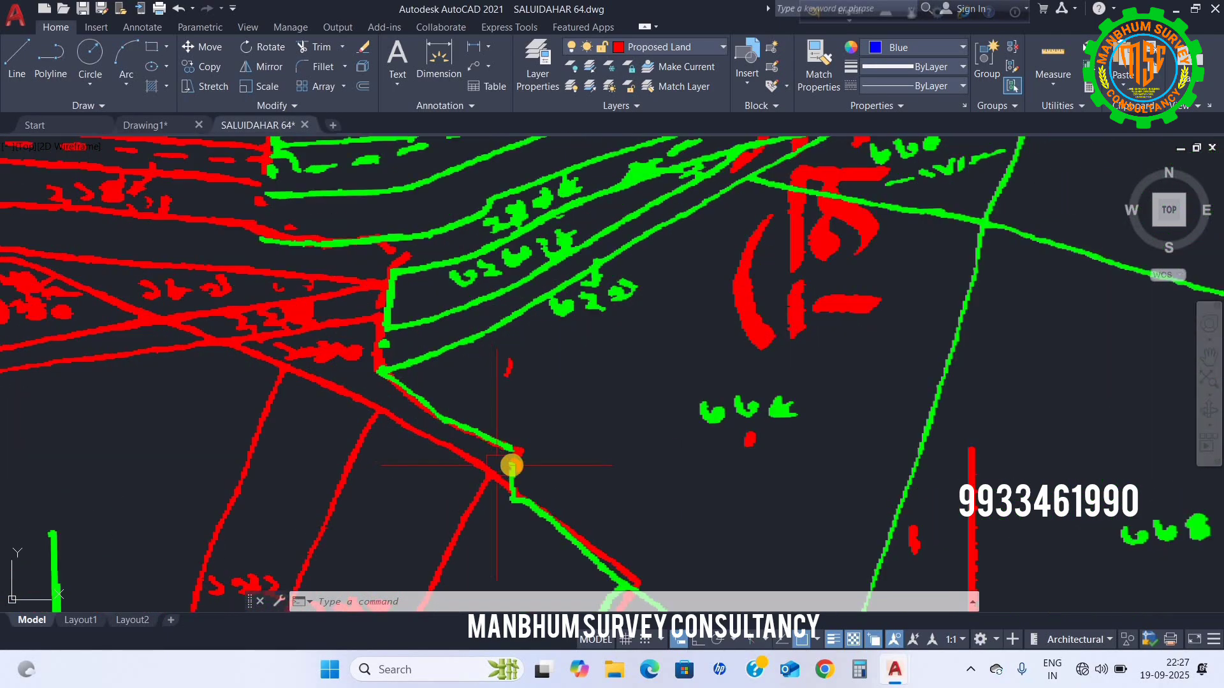
scroll(477, 390, down, 5)
scroll(481, 441, up, 3)
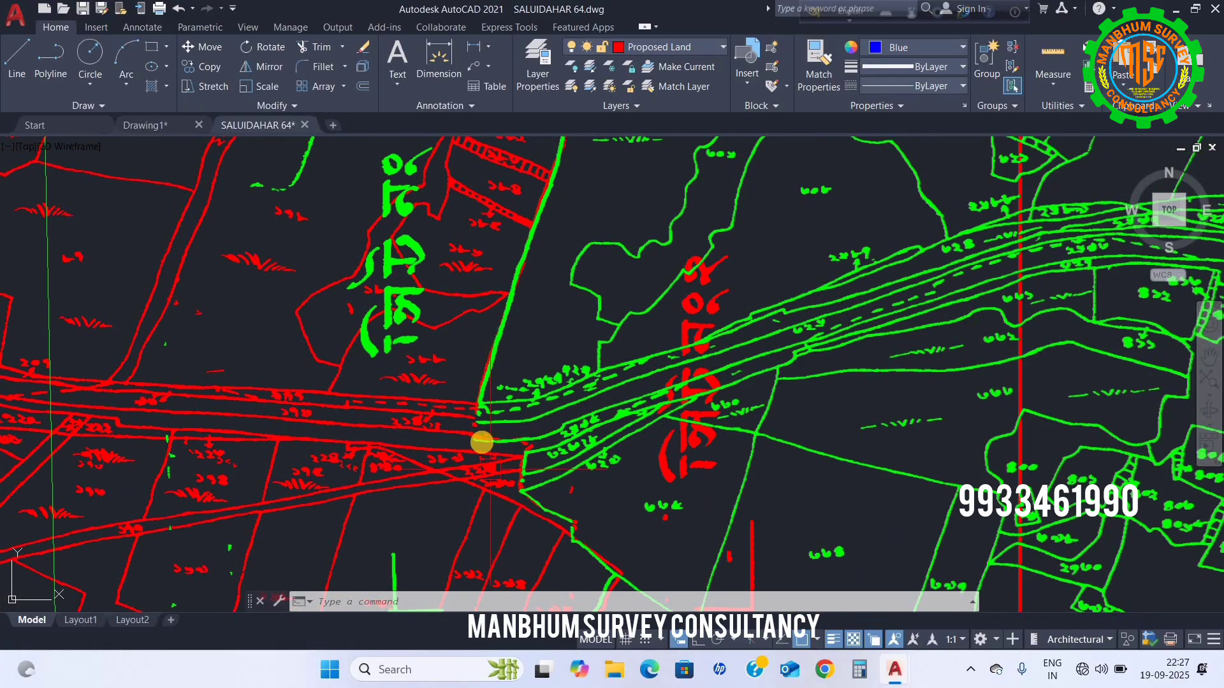
scroll(484, 415, up, 2)
scroll(486, 402, down, 5)
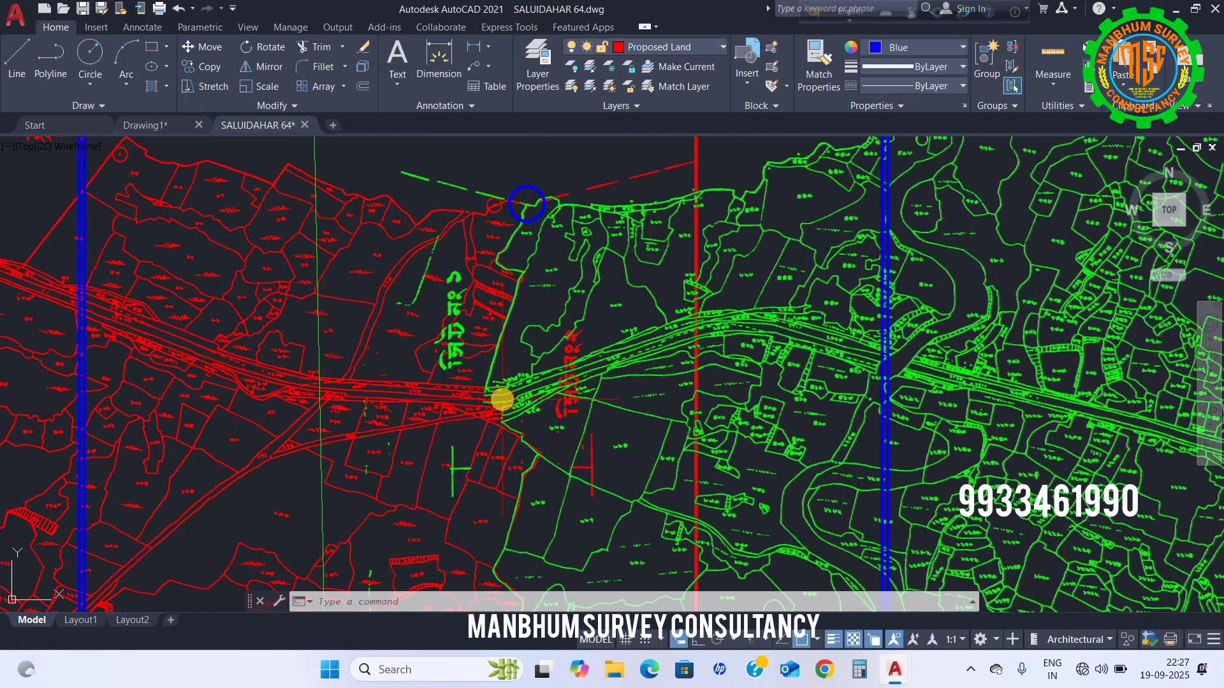
Erase the two blue circles marking the northern and southern shared boundary corners
scroll(502, 366, down, 3)
scroll(499, 319, up, 3)
click(576, 268)
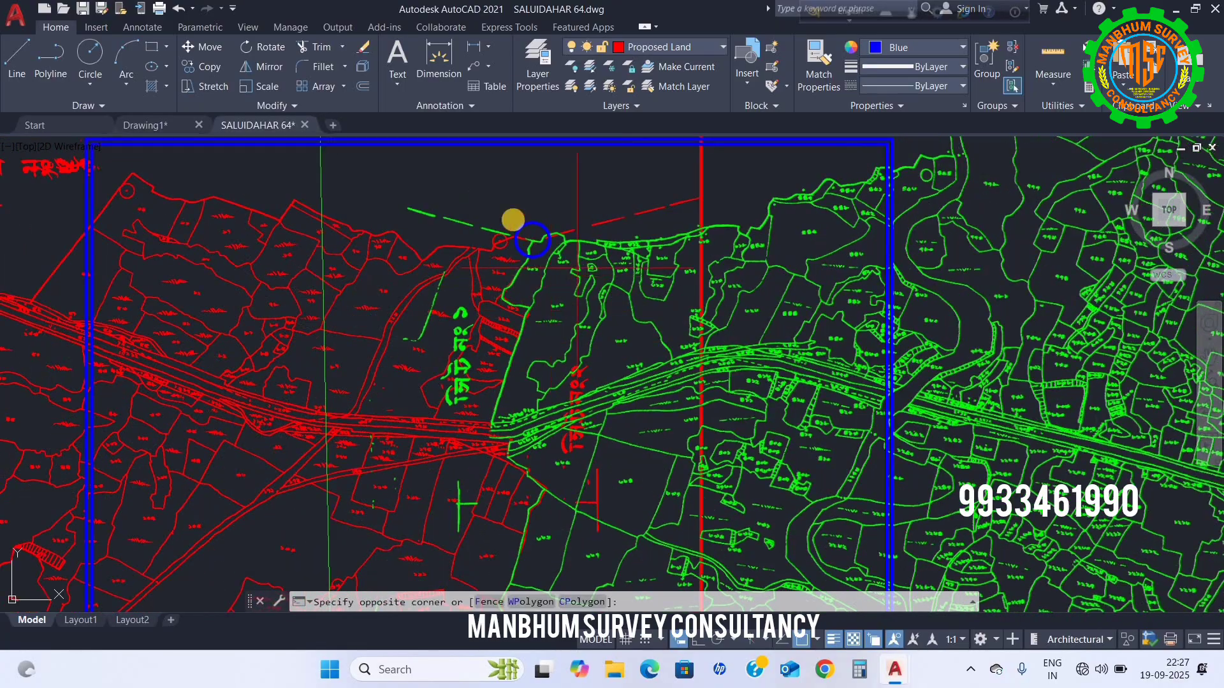
click(514, 220)
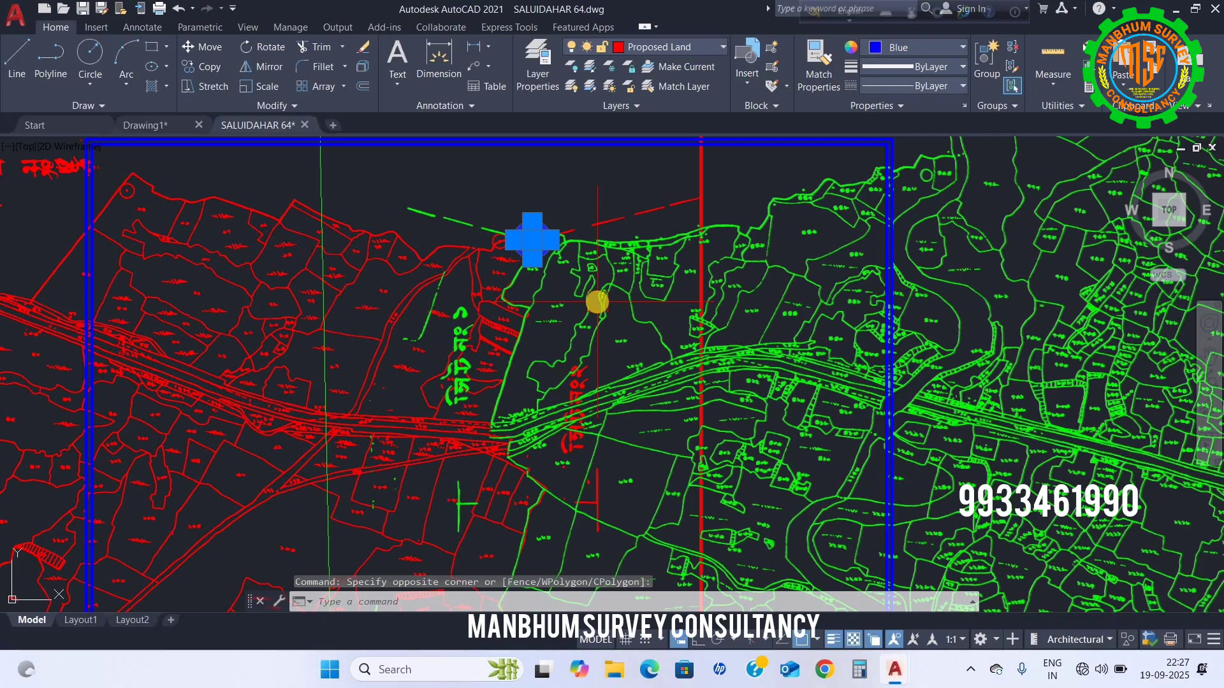
key(e)
key(Return)
scroll(592, 439, down, 4)
scroll(541, 431, up, 4)
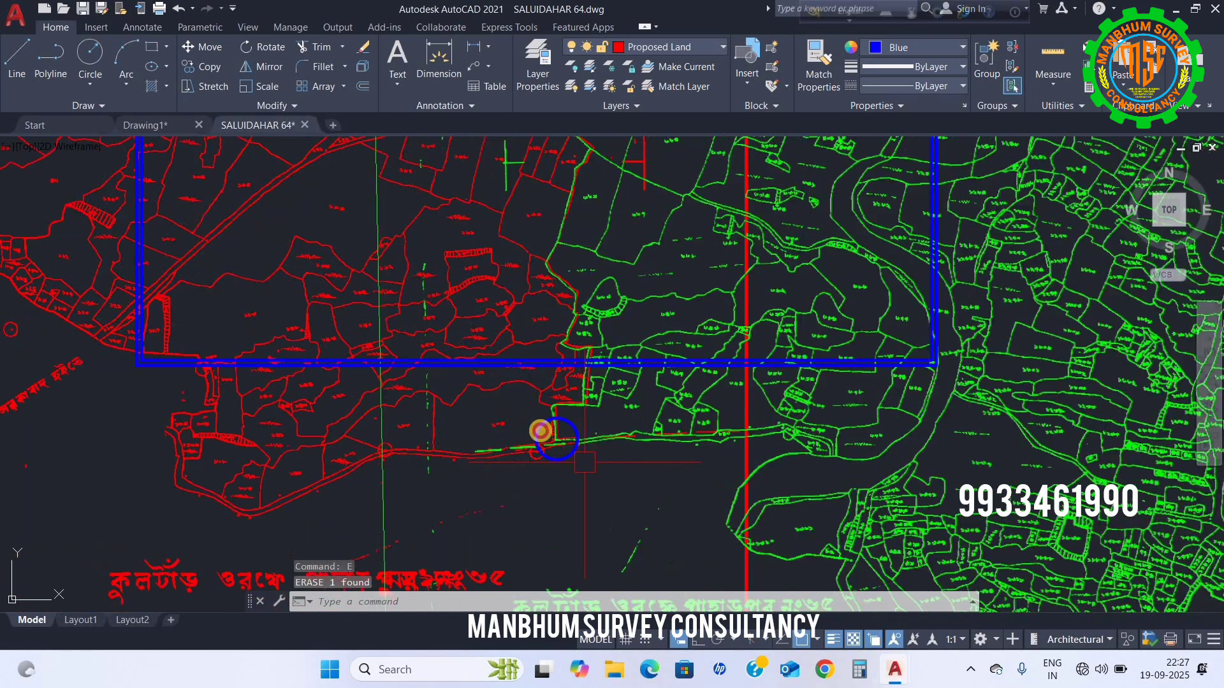
click(508, 413)
key(e)
key(Return)
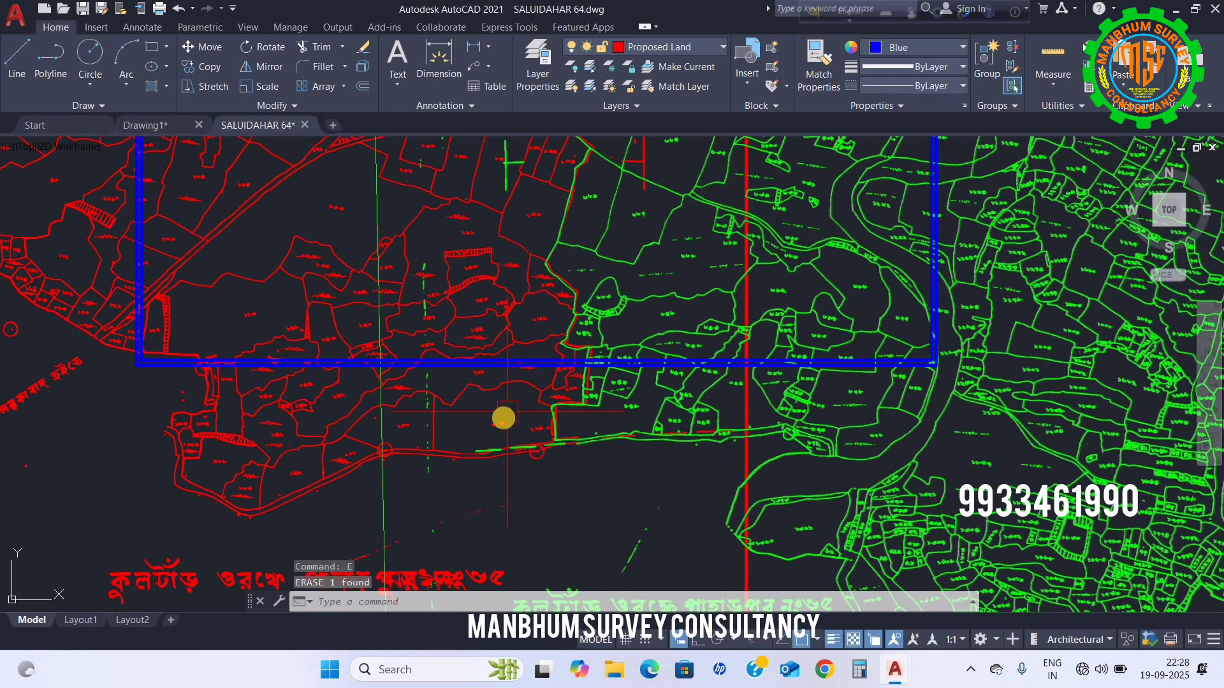
Review the joined red and green sheets, checking the road junction inside the blue frame and the overall map layout
scroll(517, 462, down, 4)
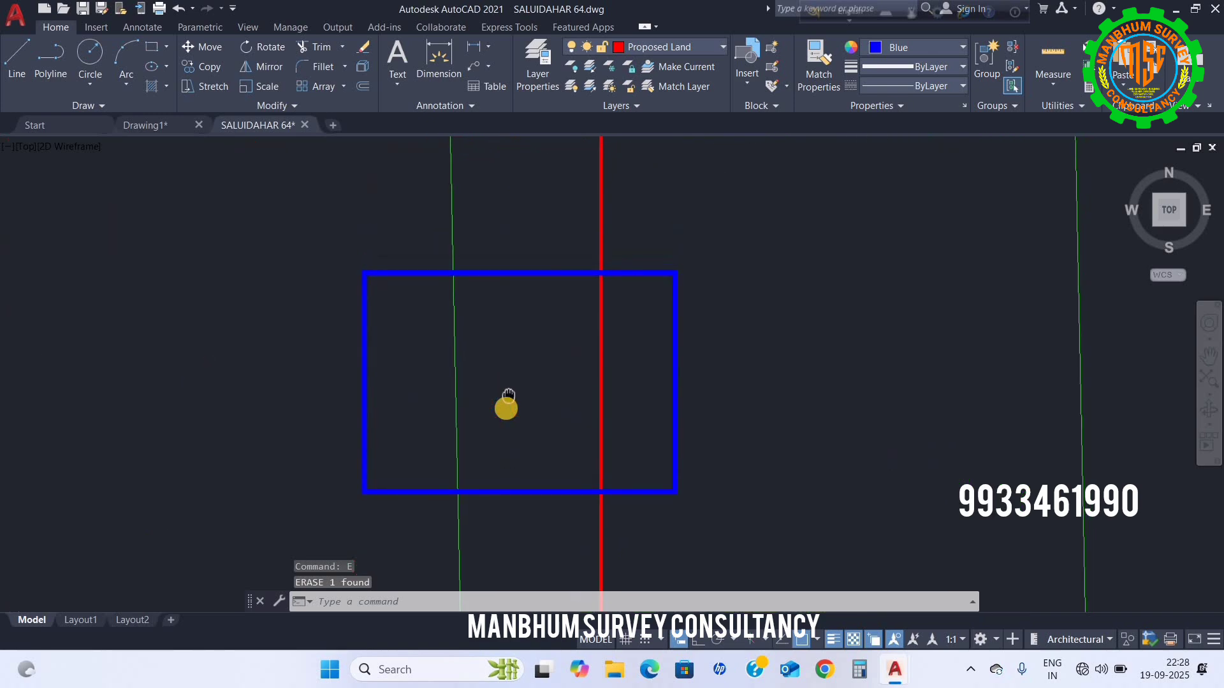
scroll(507, 402, up, 2)
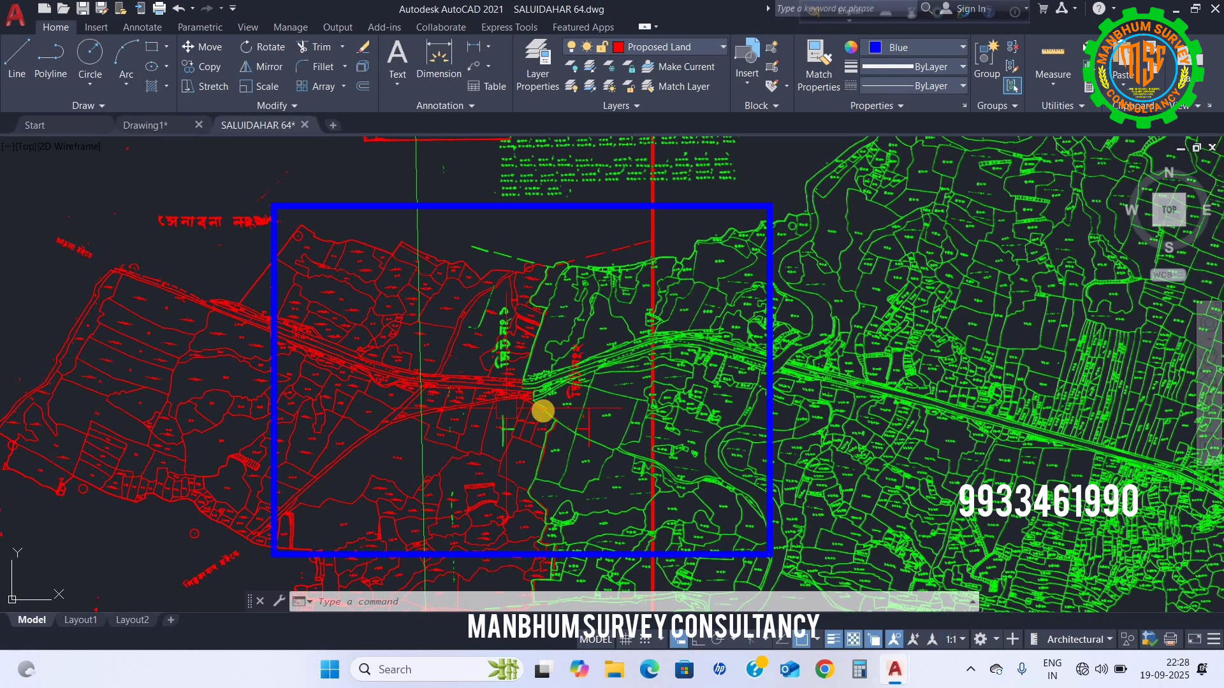
scroll(547, 411, up, 5)
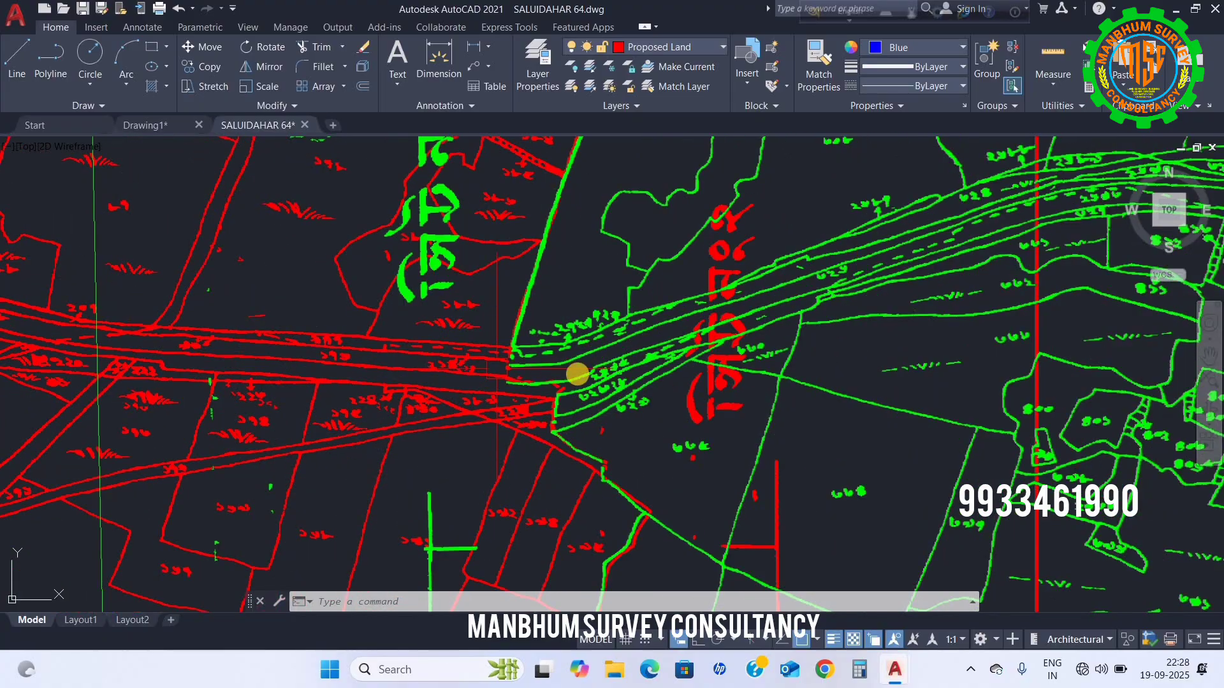
scroll(597, 382, down, 3)
scroll(619, 415, down, 3)
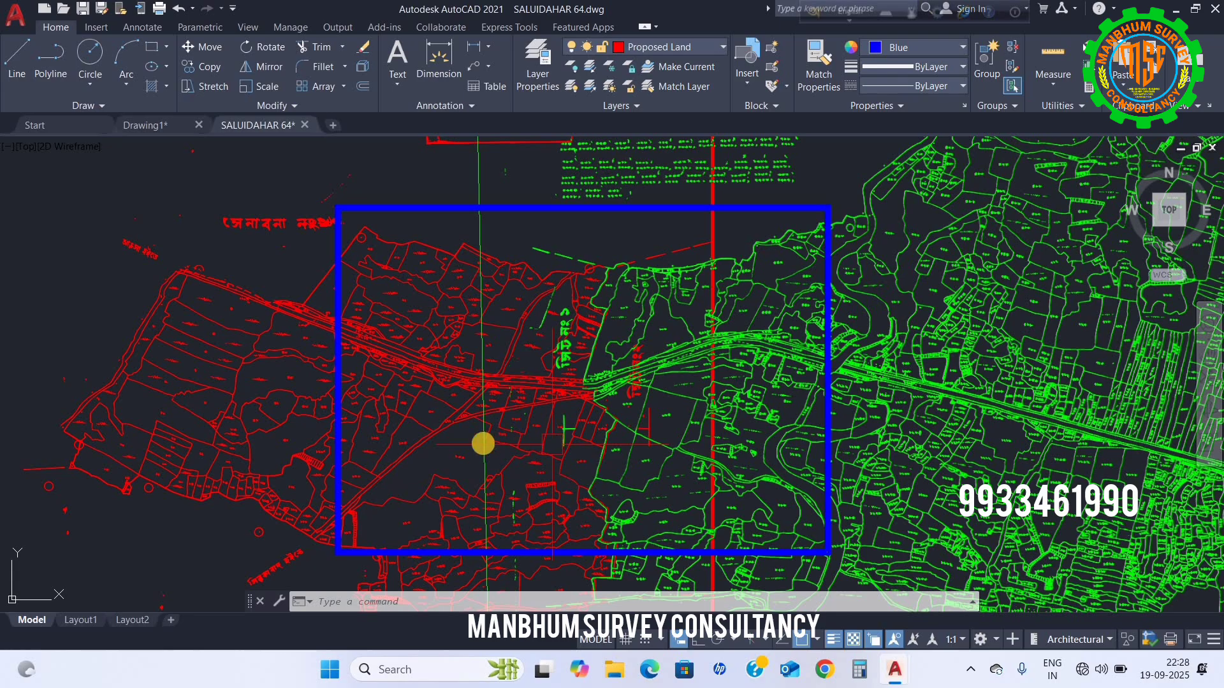
scroll(483, 437, down, 4)
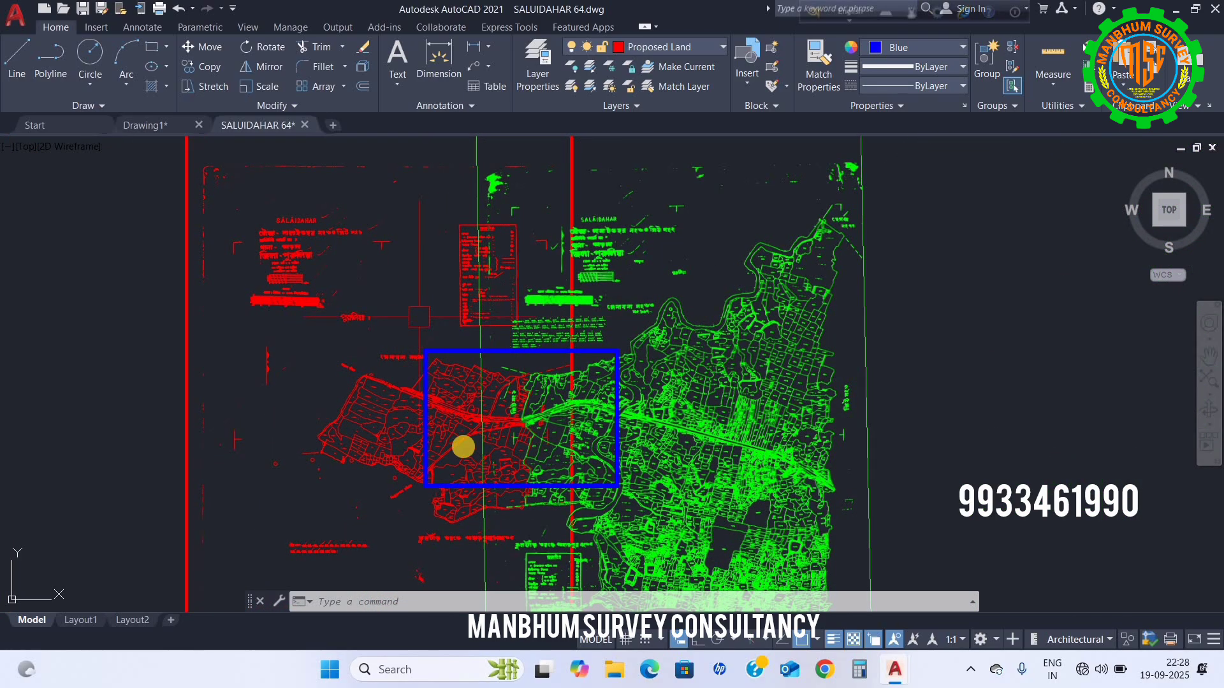
scroll(463, 446, down, 2)
scroll(556, 279, up, 2)
click(571, 281)
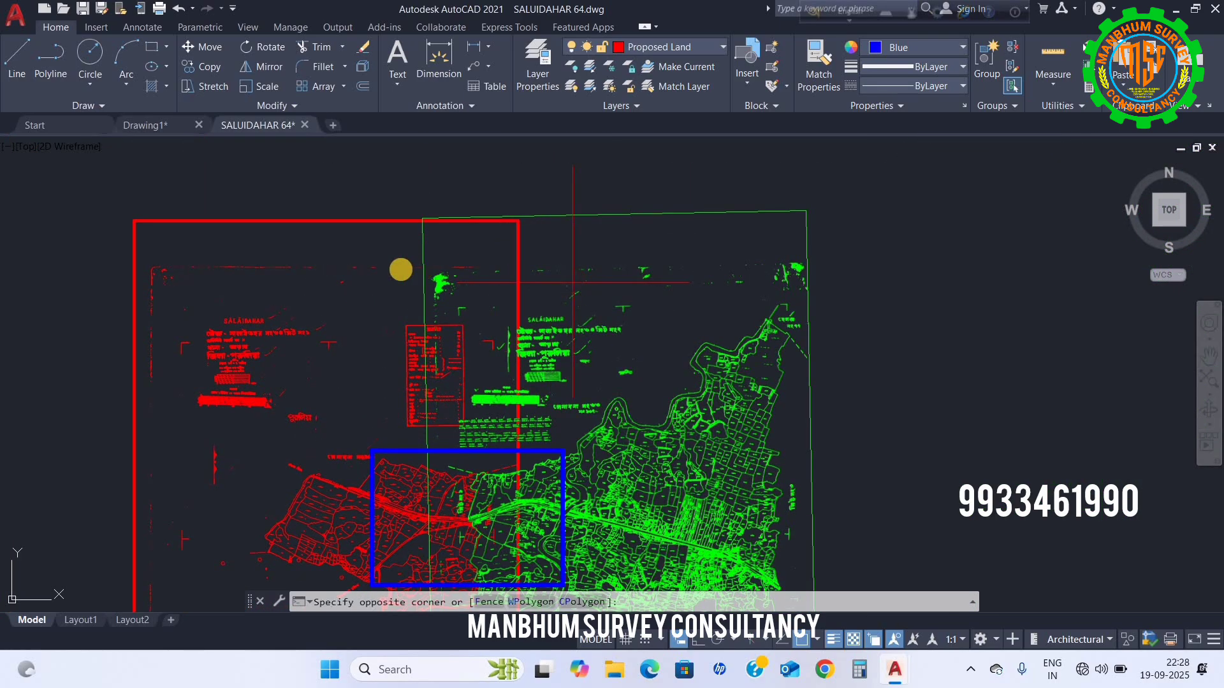
click(364, 265)
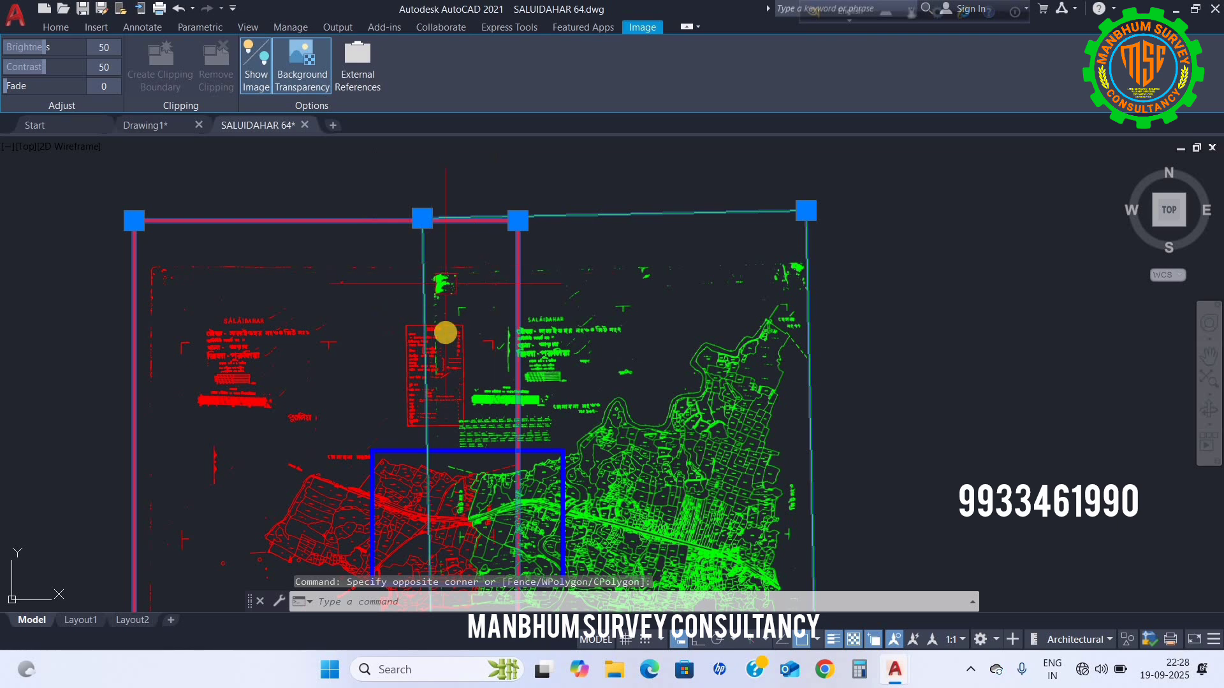
key(Escape)
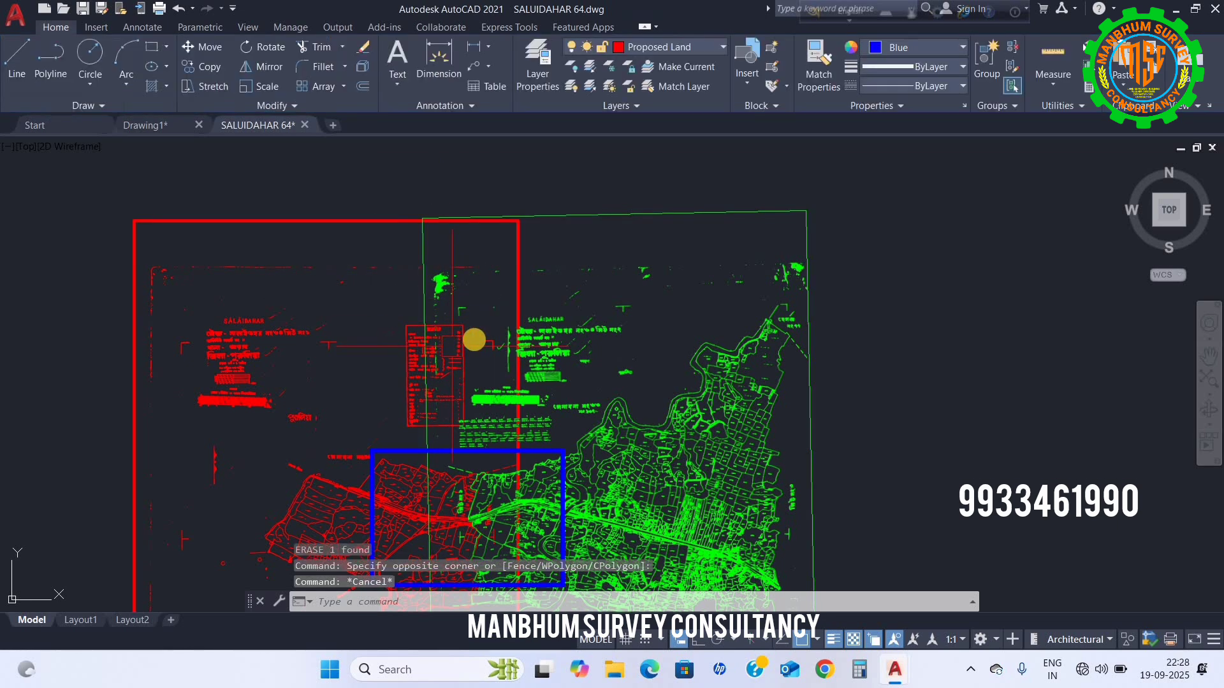
Examine which parts of the red and green map sheets fall inside the blue rectangular frame
scroll(516, 508, down, 2)
scroll(539, 501, up, 2)
scroll(539, 501, up, 2)
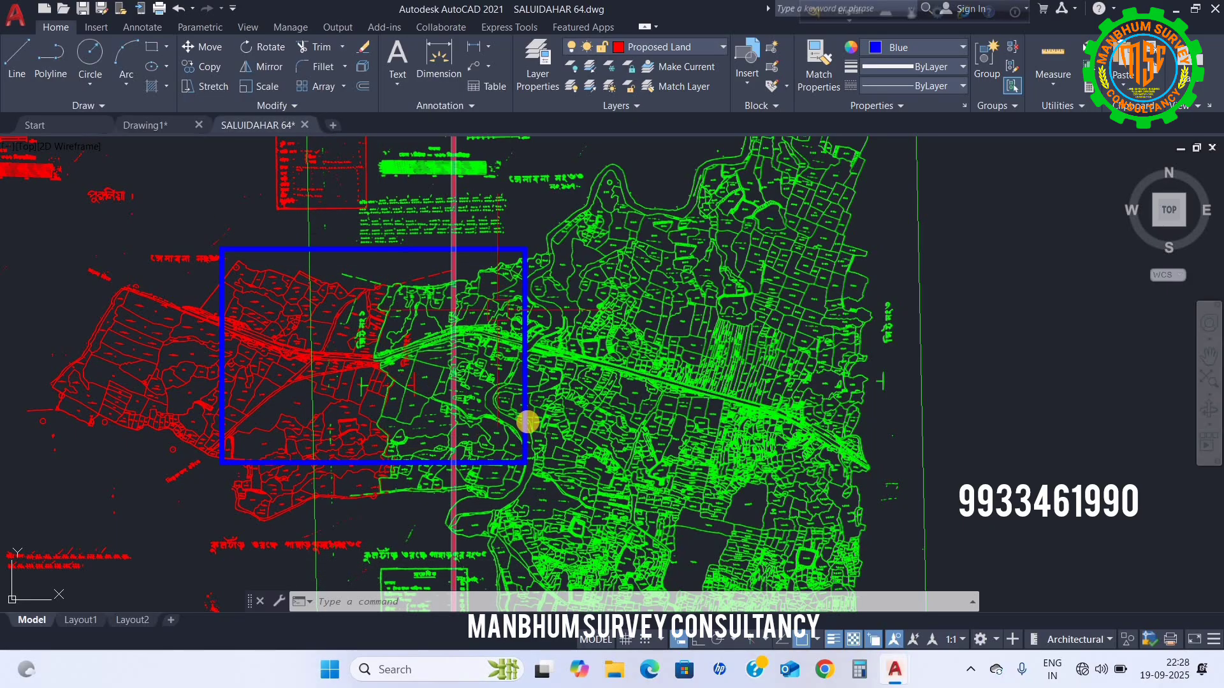
scroll(442, 315, up, 2)
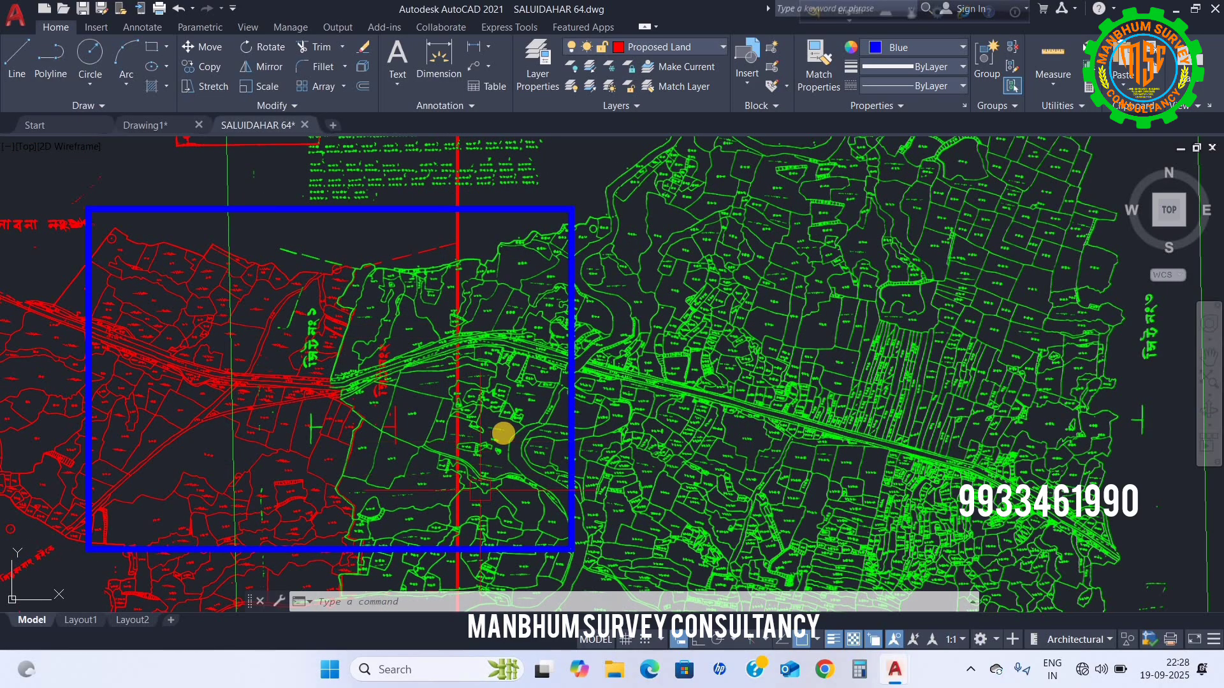
scroll(503, 432, down, 4)
scroll(435, 417, up, 2)
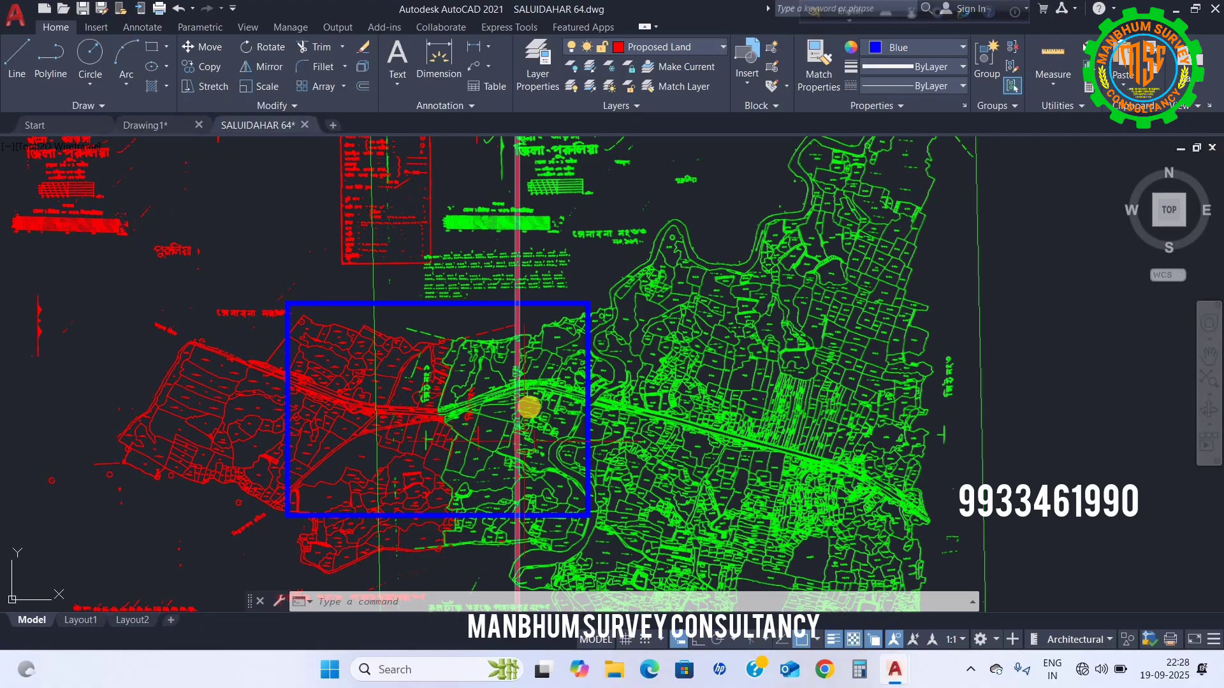
scroll(541, 429, up, 2)
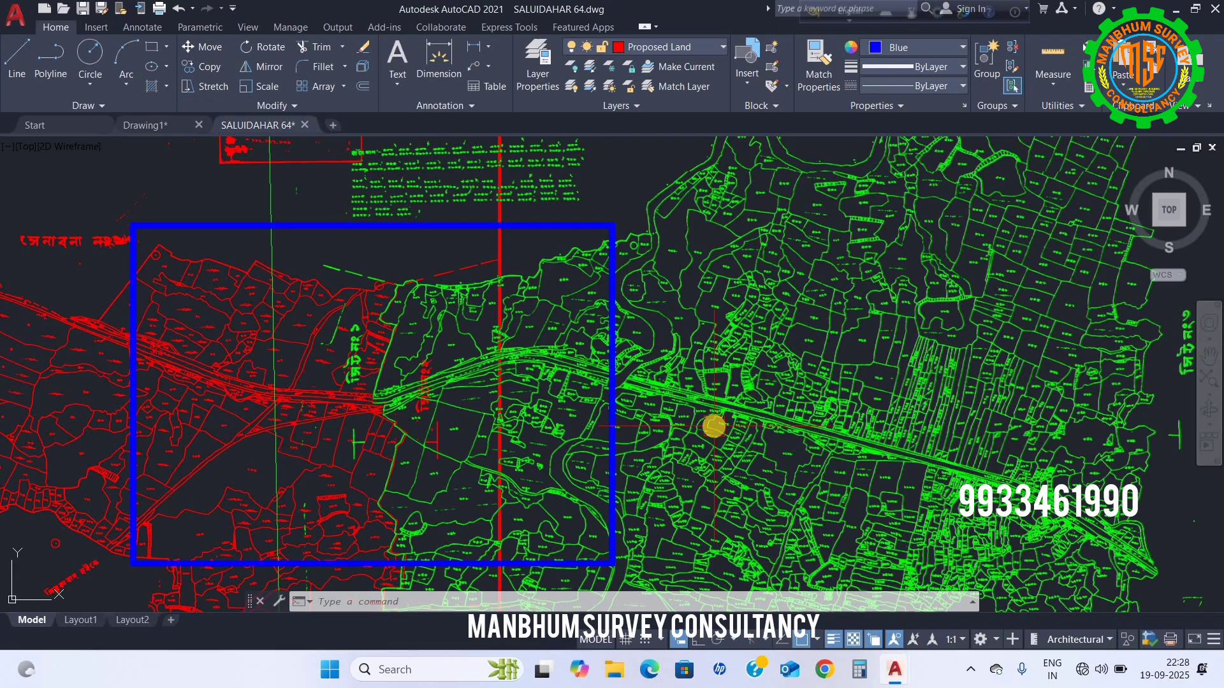
Start plotting the drawing and load the previous plot's page setup
key(ctrl+p)
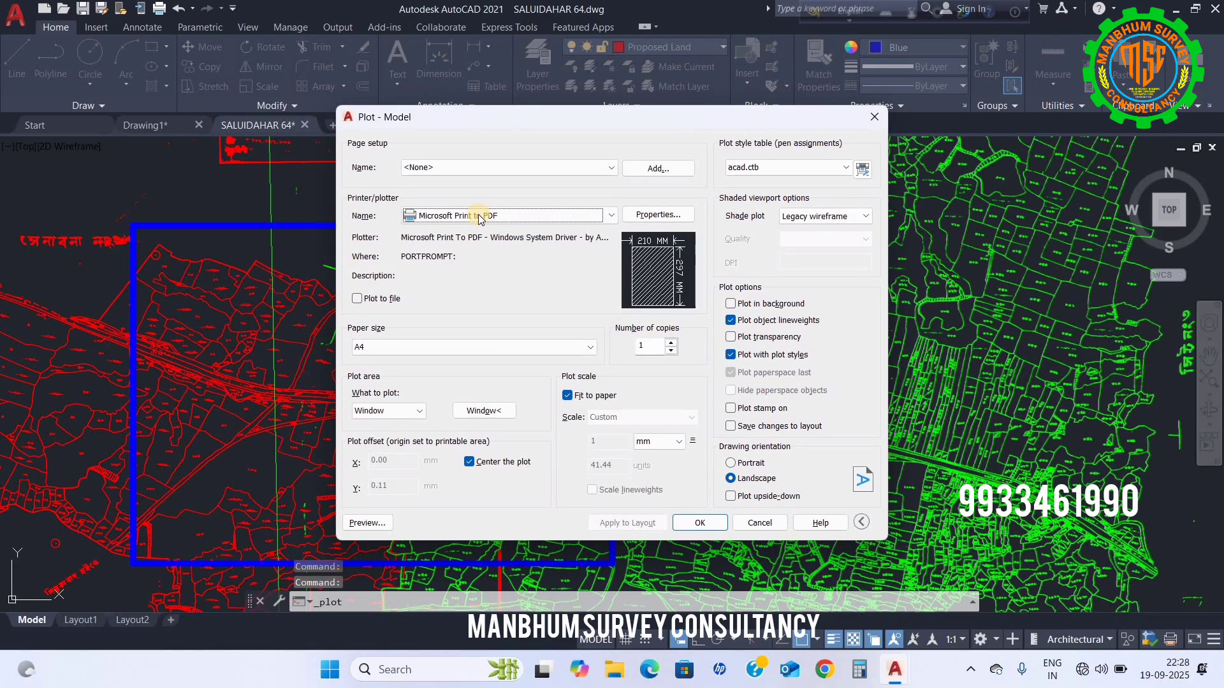
click(532, 167)
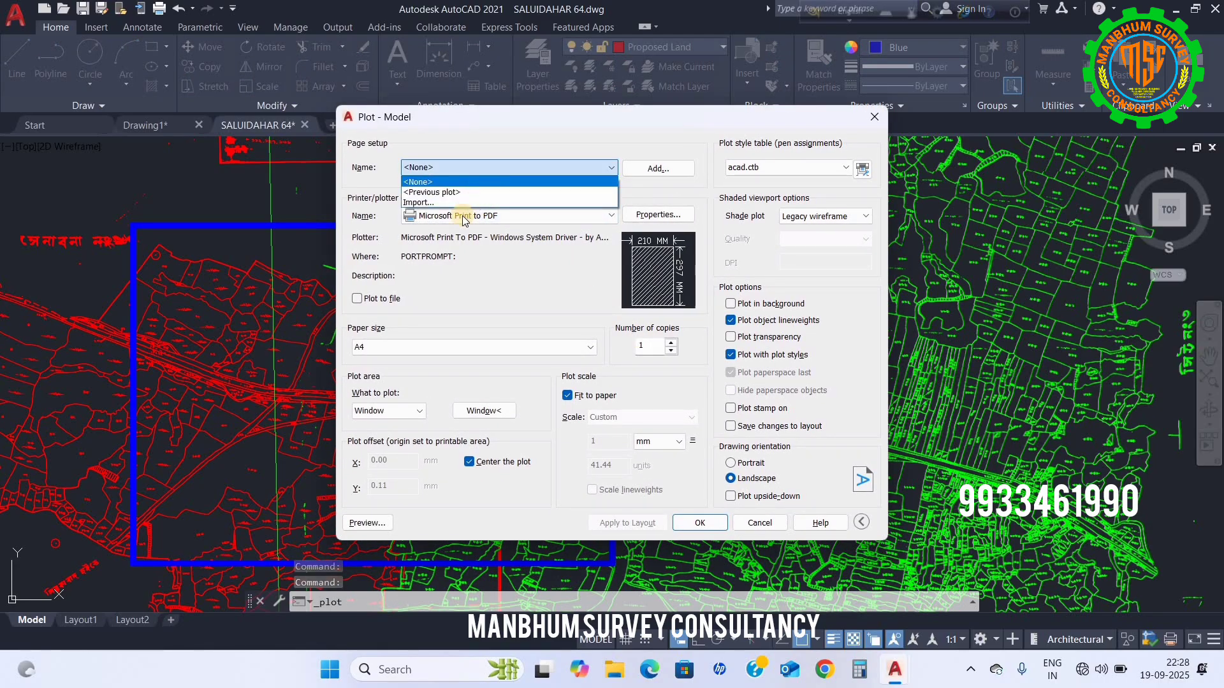
click(486, 167)
click(487, 166)
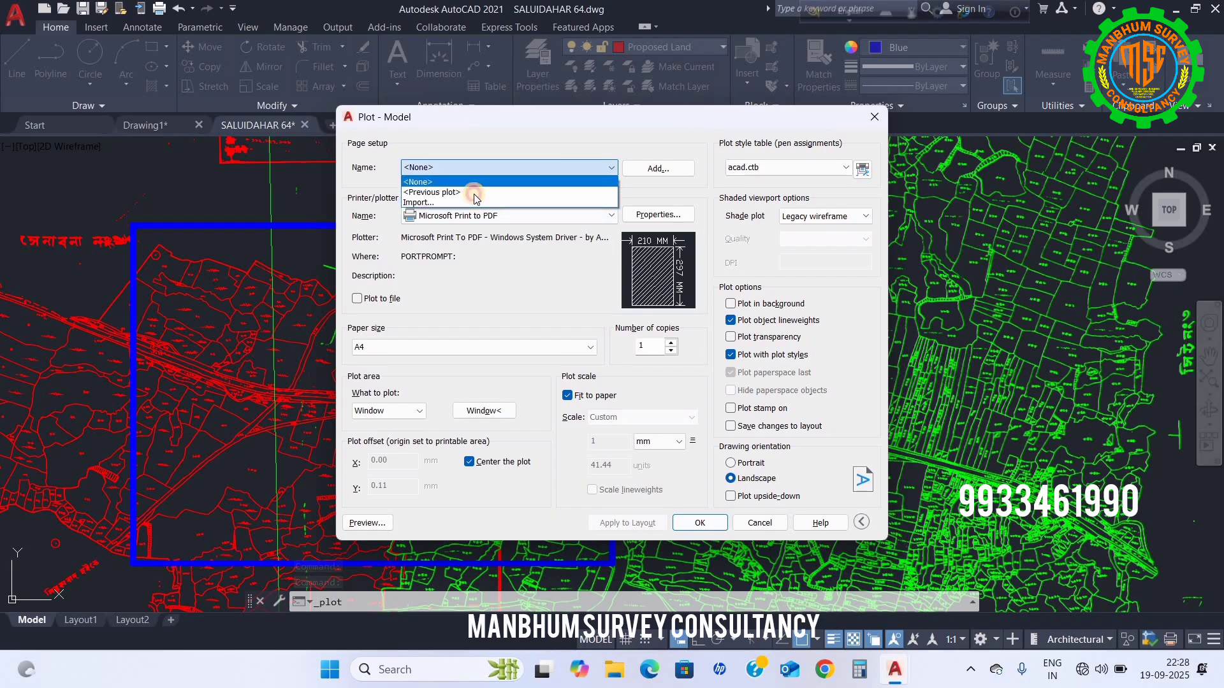
click(475, 192)
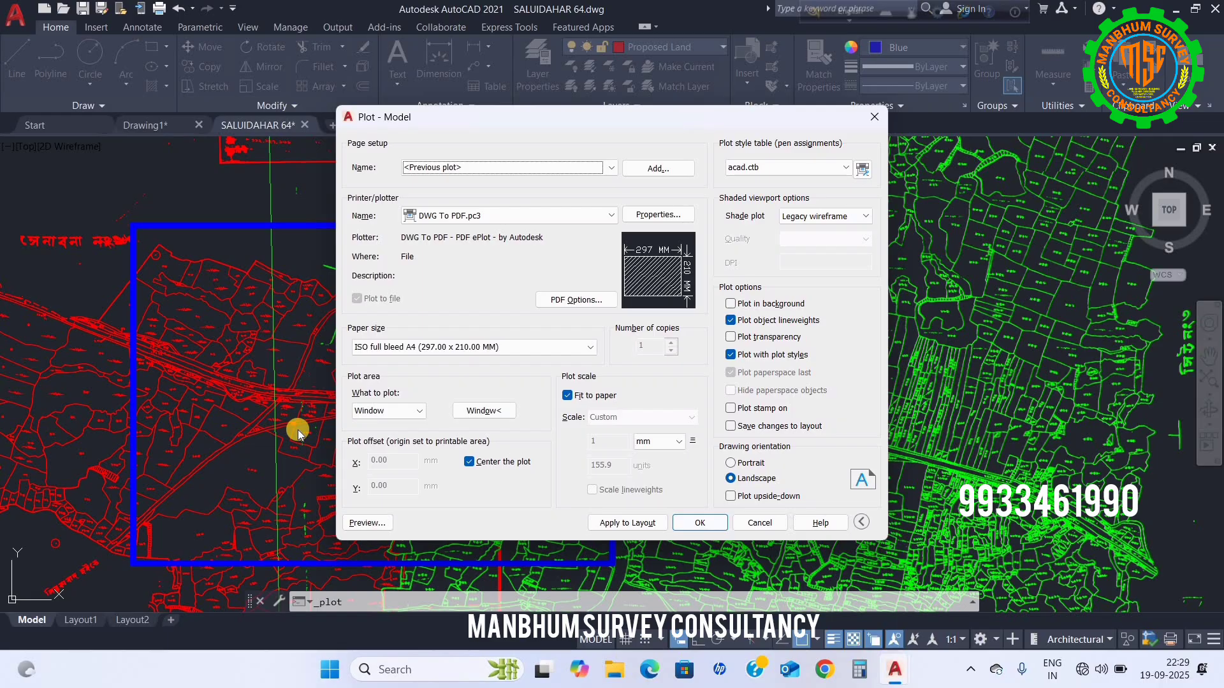
Turn off Fit to paper and use a custom plot scale of 1 inch to 3960 units
click(568, 396)
click(663, 441)
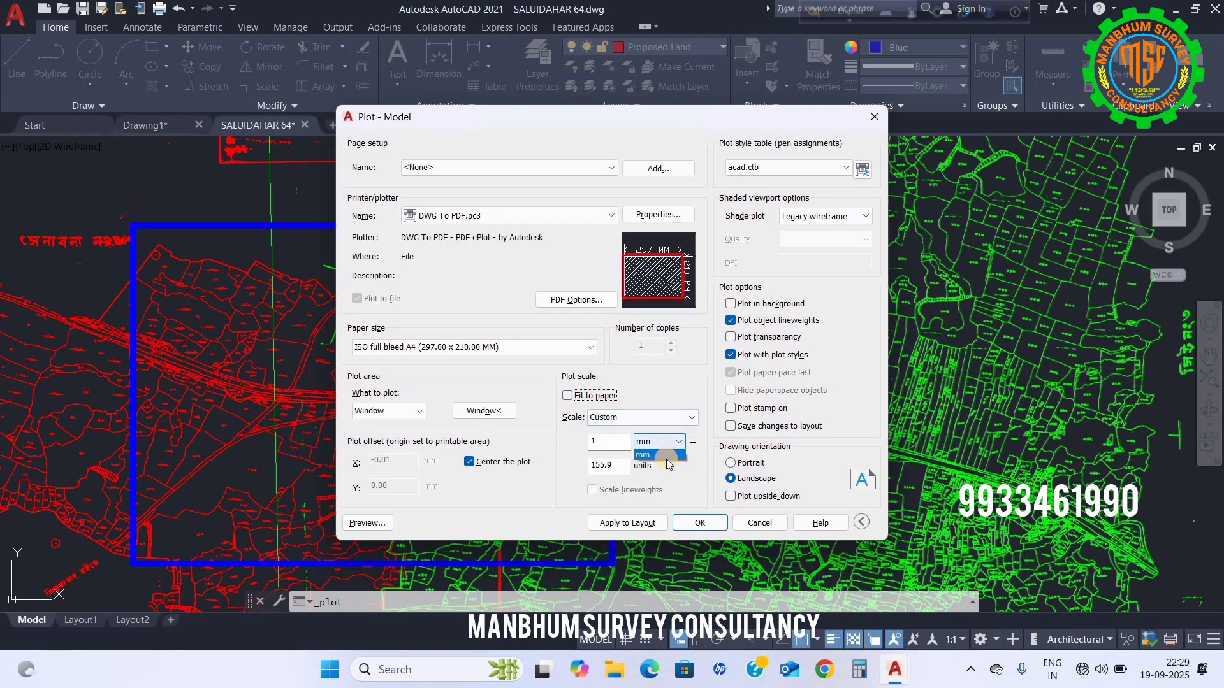
click(670, 454)
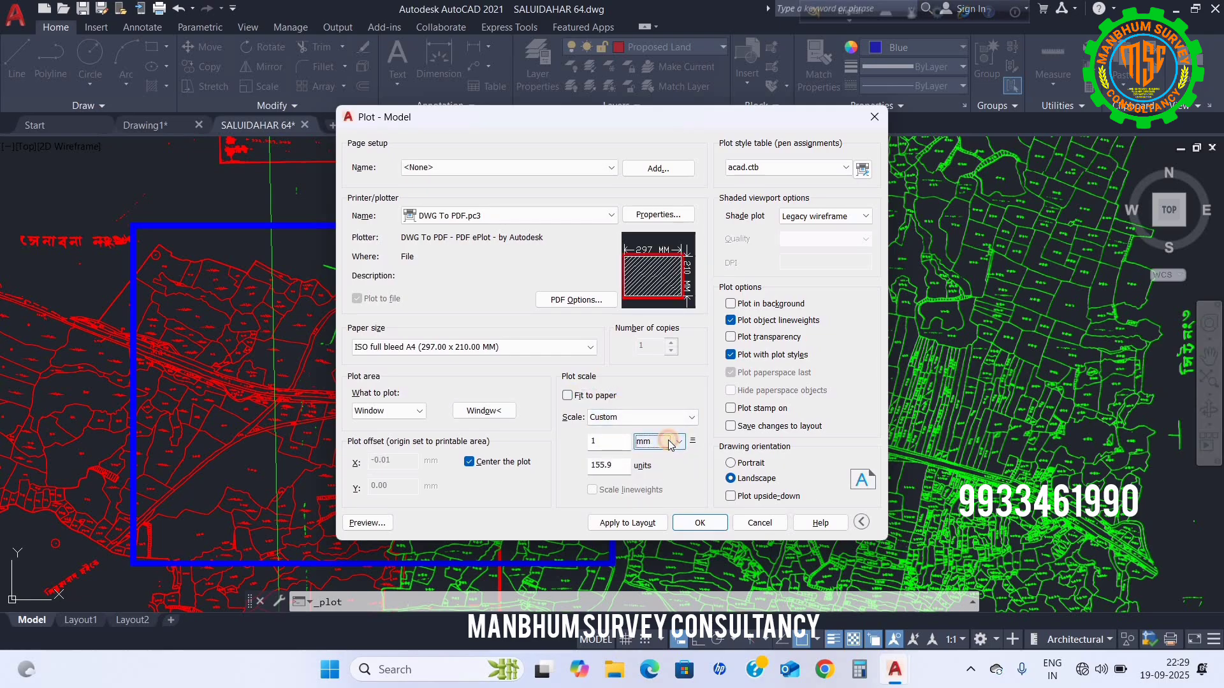
click(669, 445)
click(649, 464)
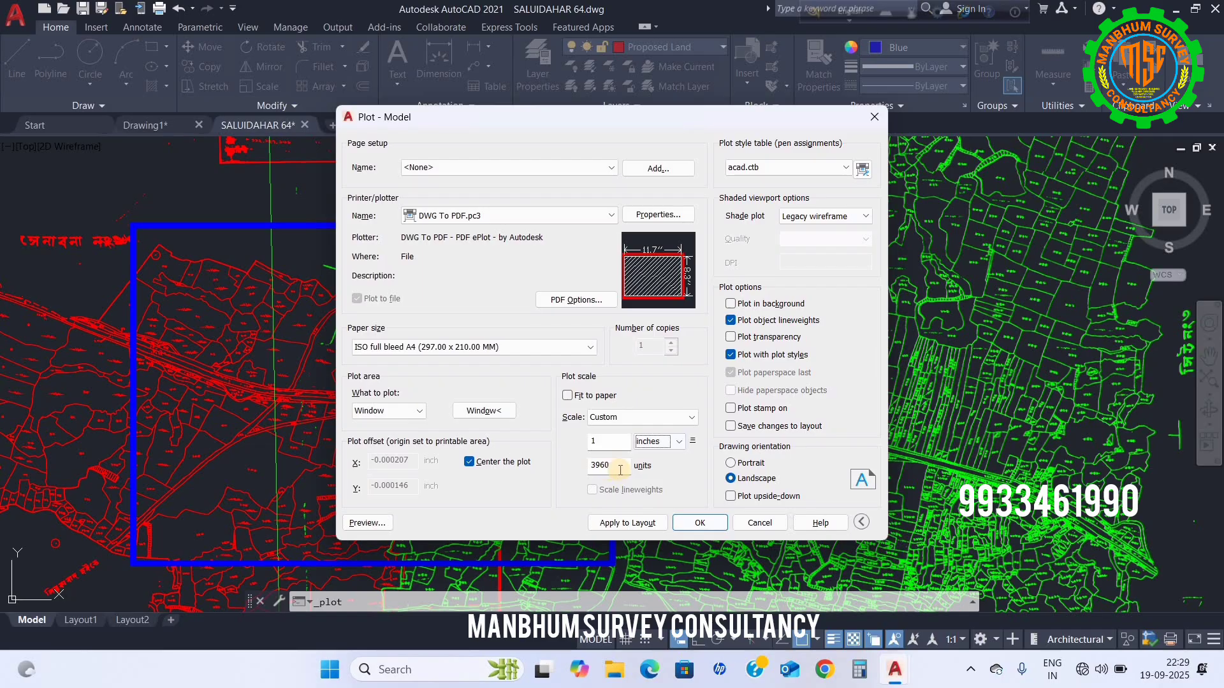
Set the plot window from the blue frame's outer lower-right corner to its outer upper-left corner
click(484, 410)
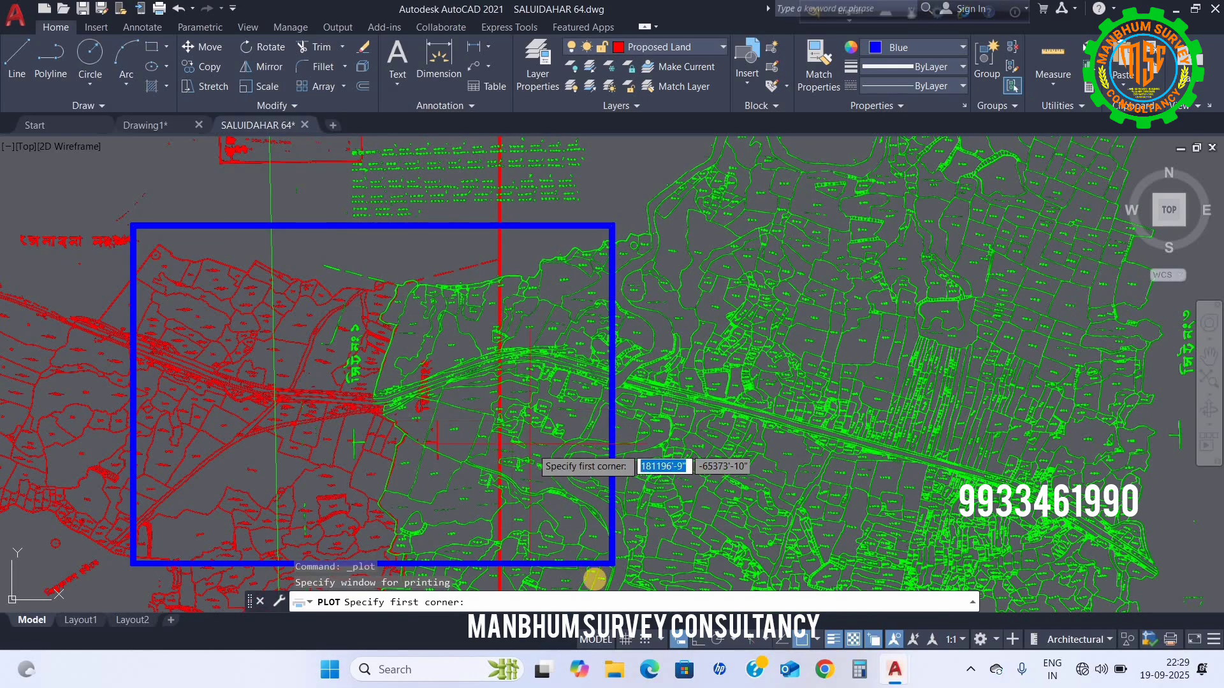
scroll(640, 470, up, 6)
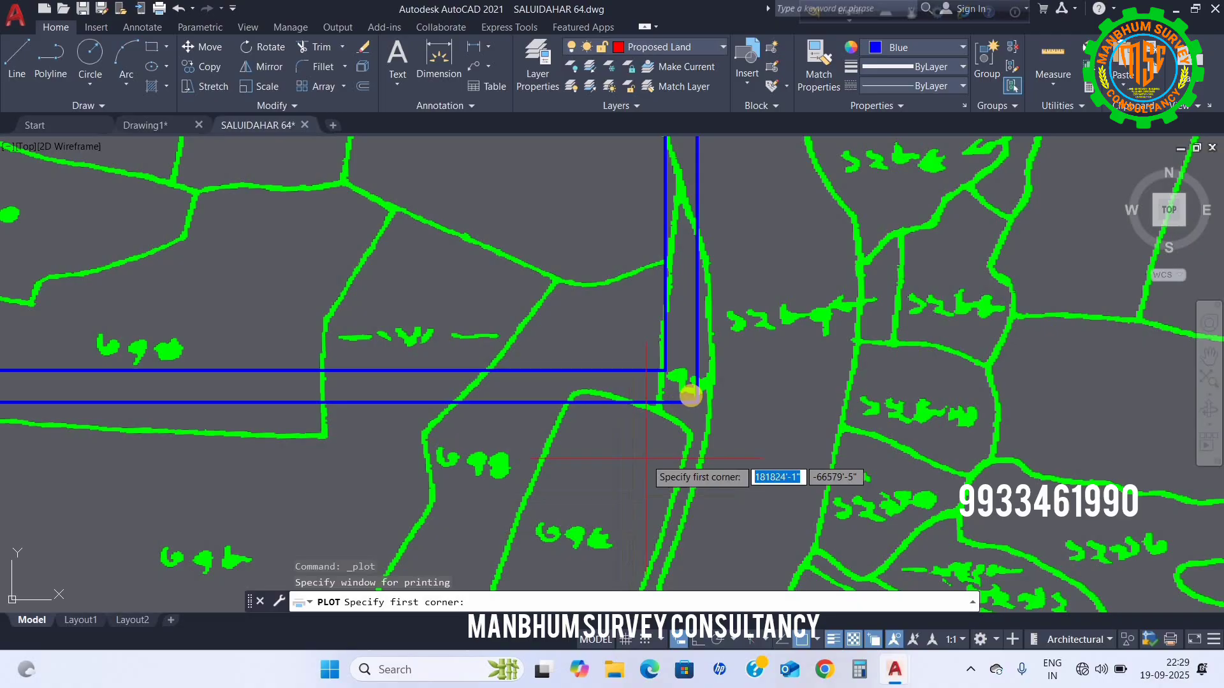
click(695, 399)
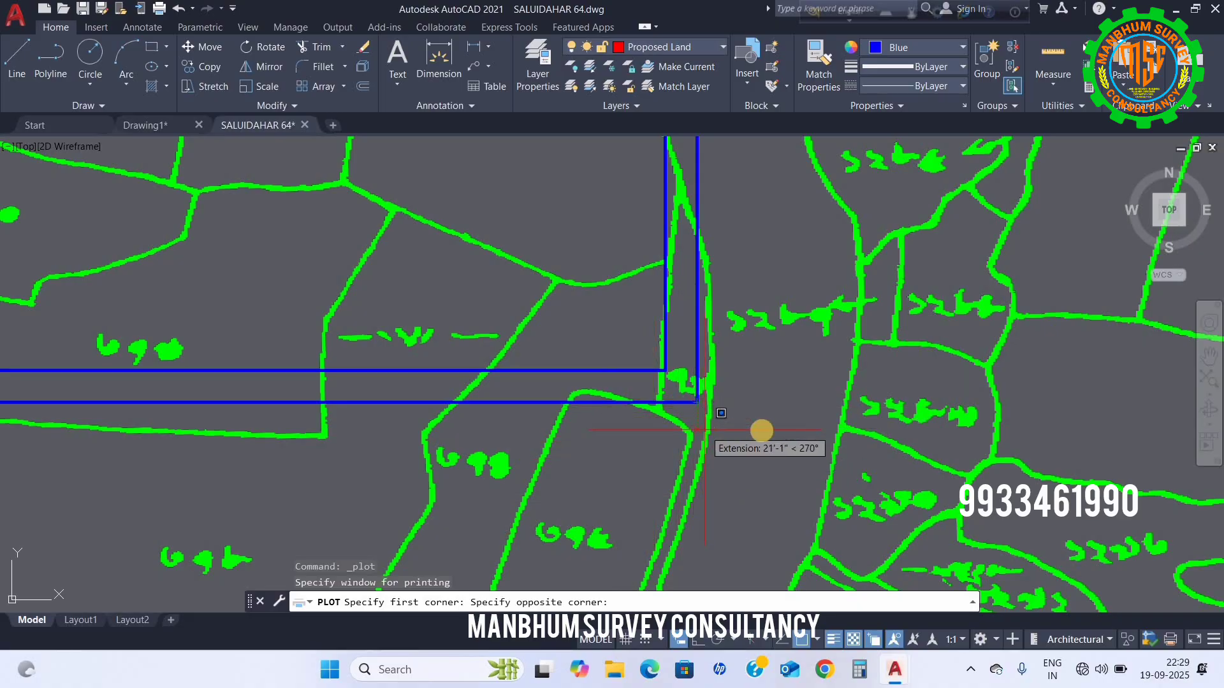
scroll(752, 446, down, 8)
scroll(608, 380, down, 2)
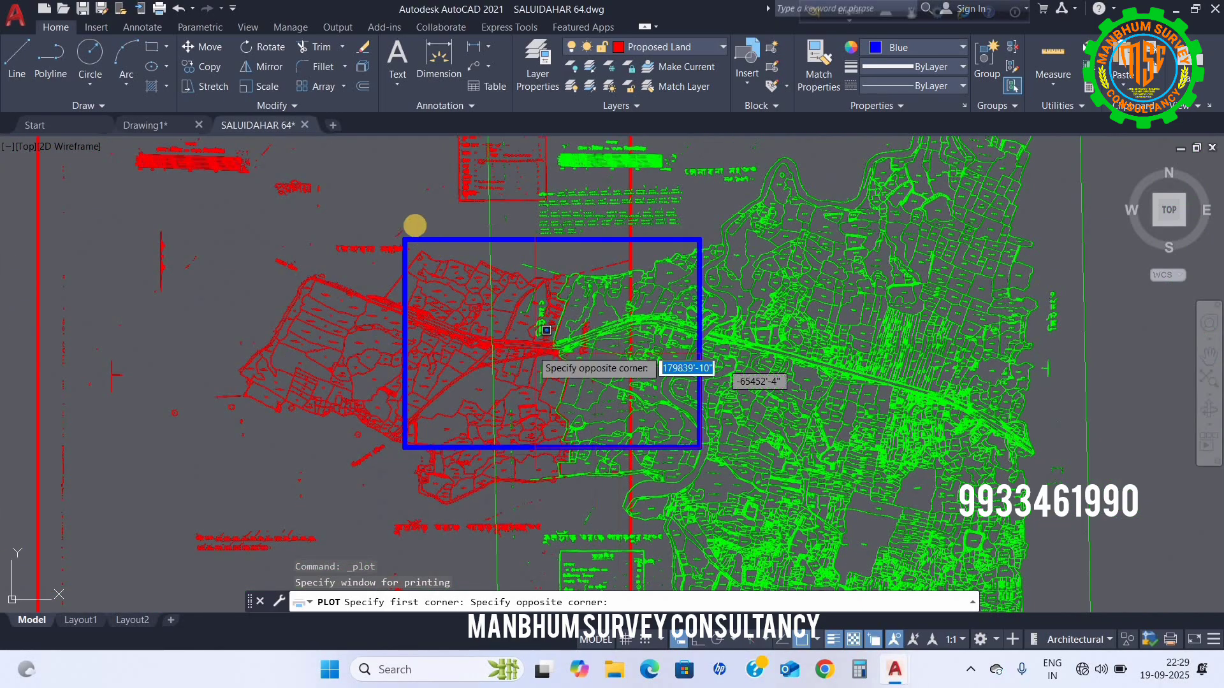
scroll(542, 356, up, 9)
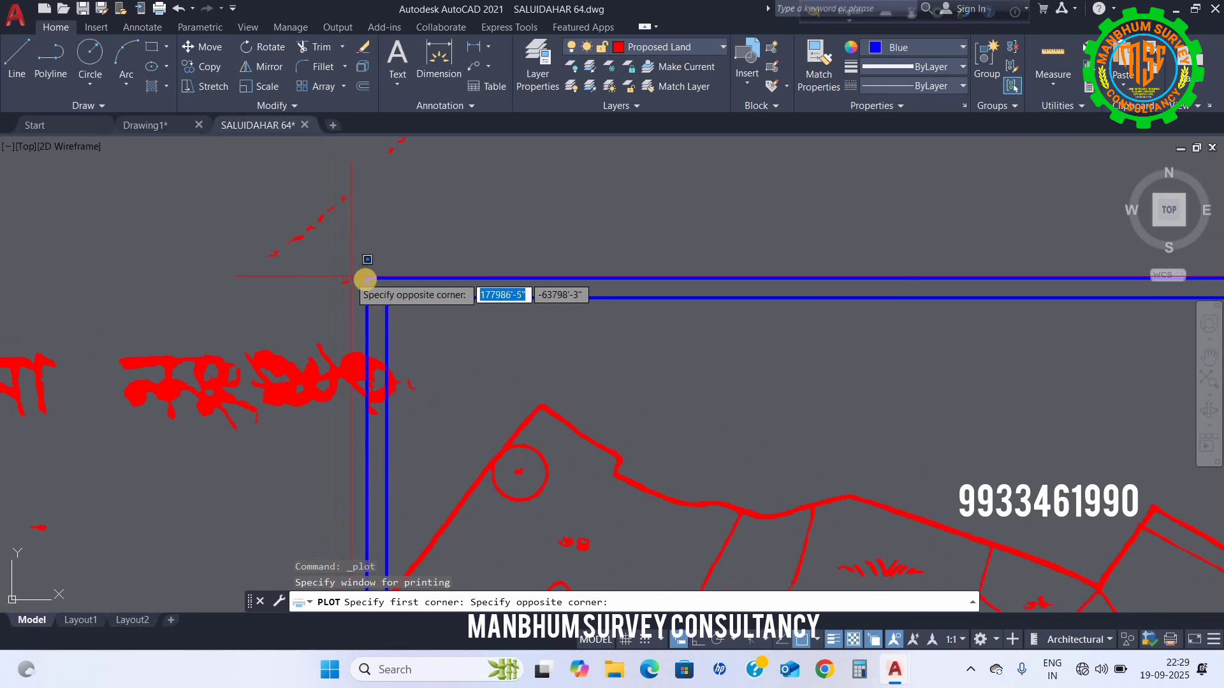
click(374, 266)
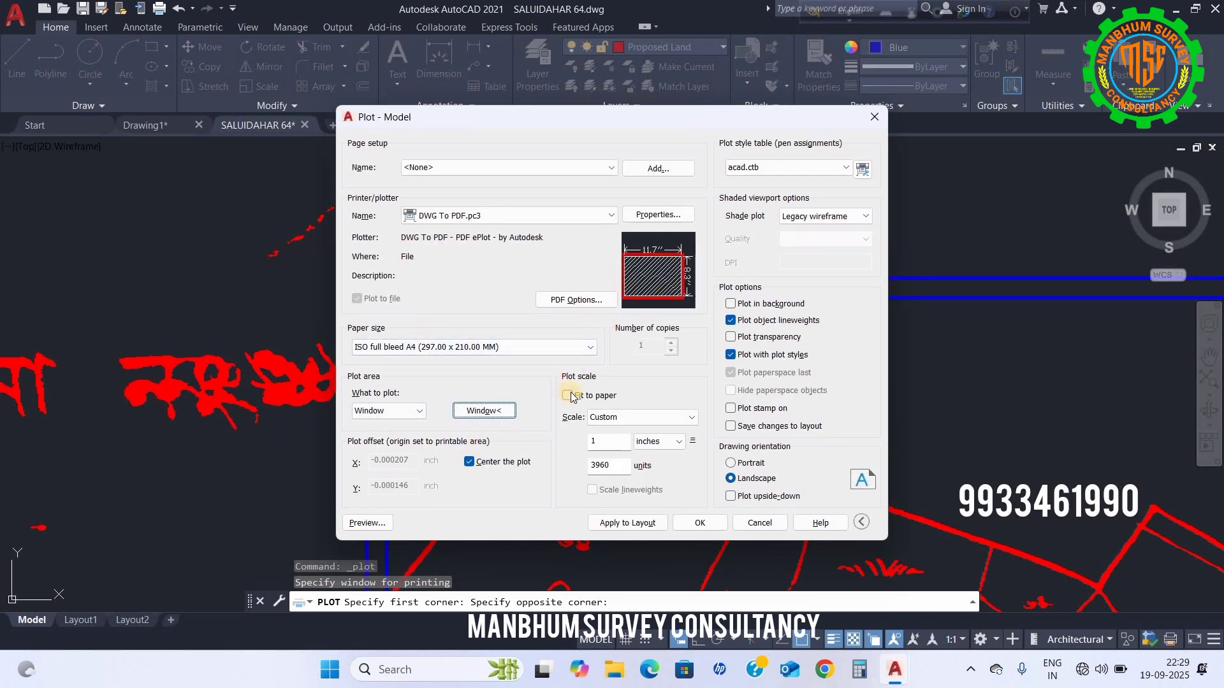
Preview the plot, examine the road junction and the vertical image border lines crossing the framed map, and close the plot setup
click(366, 522)
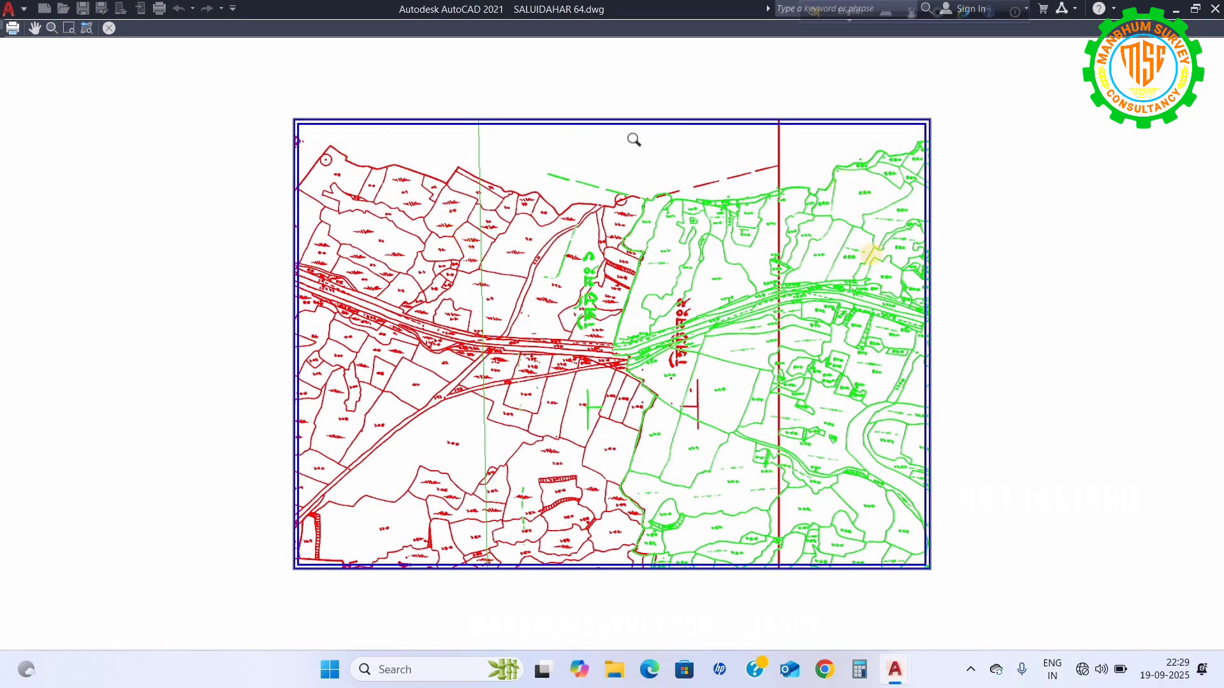
scroll(590, 357, up, 3)
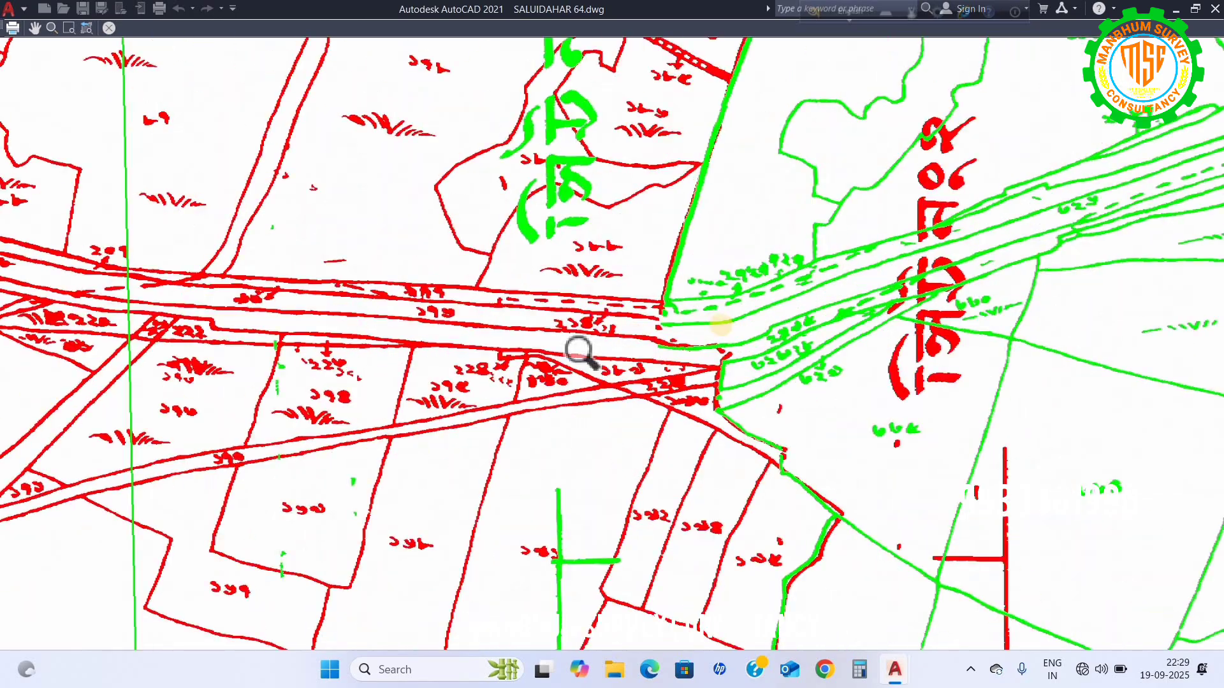
scroll(707, 341, down, 2)
scroll(584, 403, down, 1)
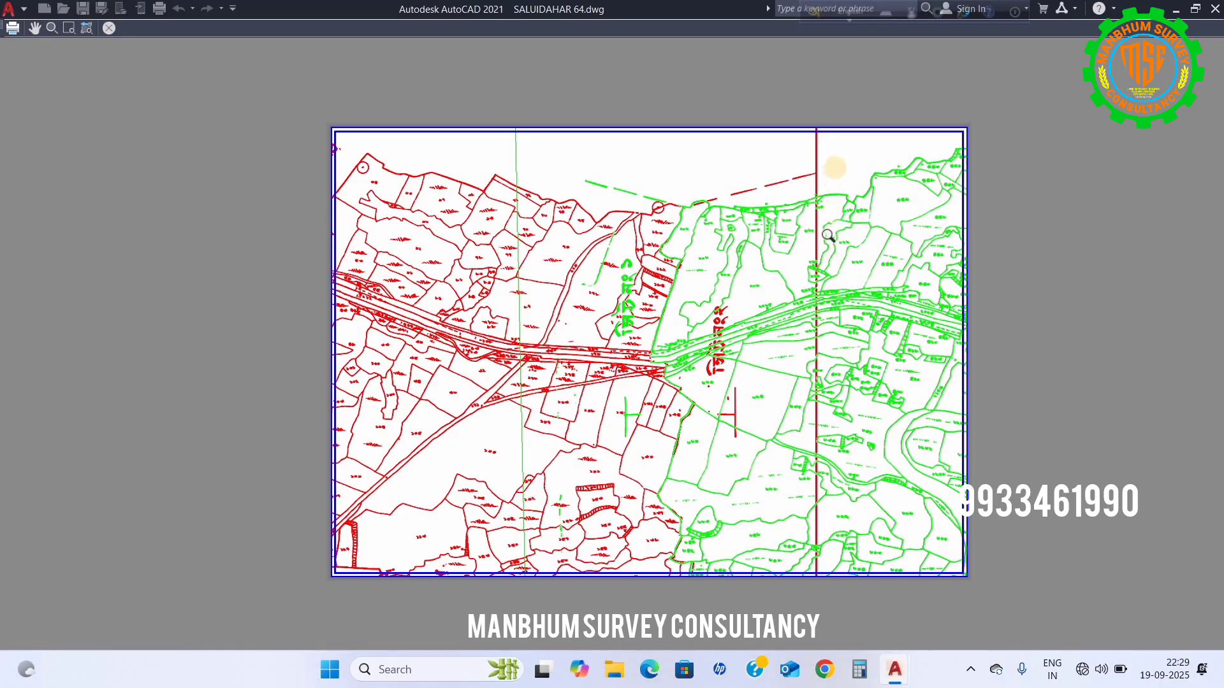
scroll(832, 169, up, 1)
scroll(850, 285, down, 1)
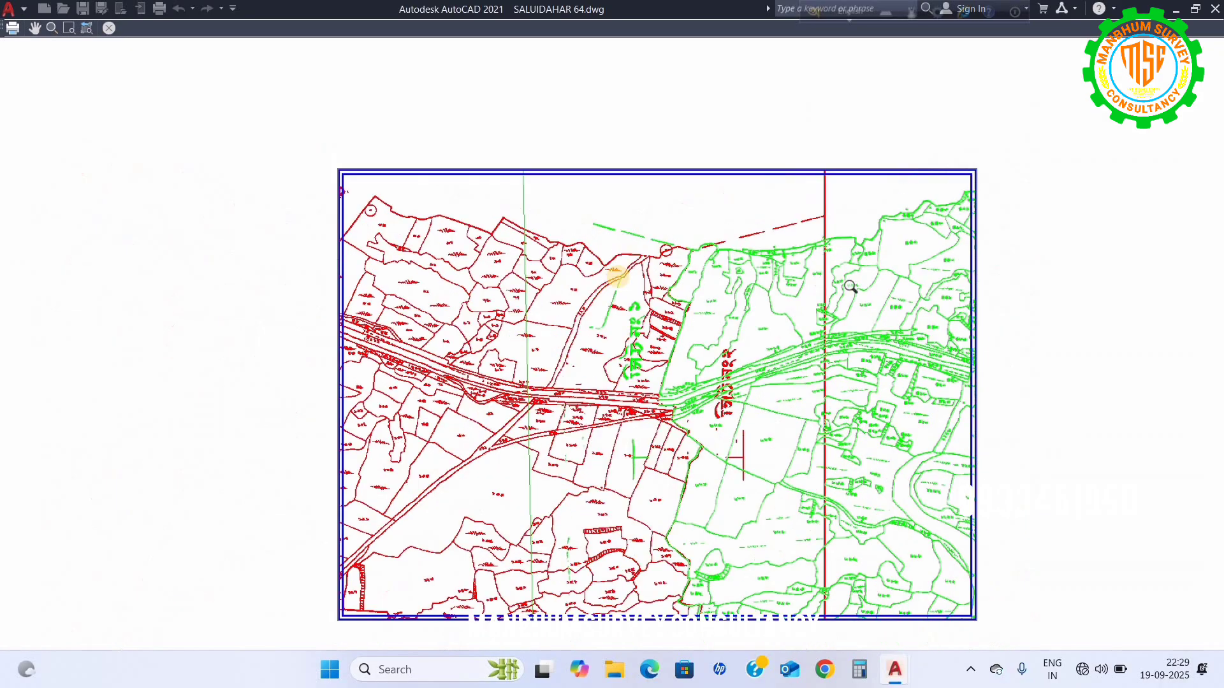
scroll(850, 285, down, 1)
scroll(653, 229, up, 2)
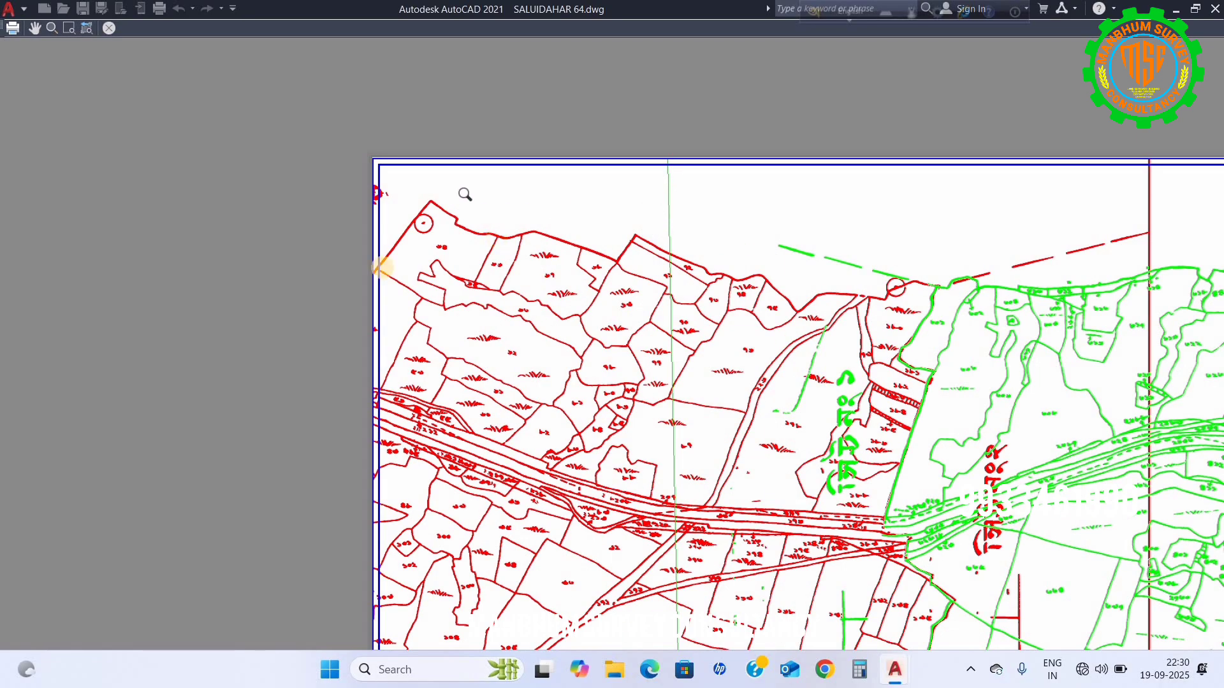
scroll(803, 271, down, 1)
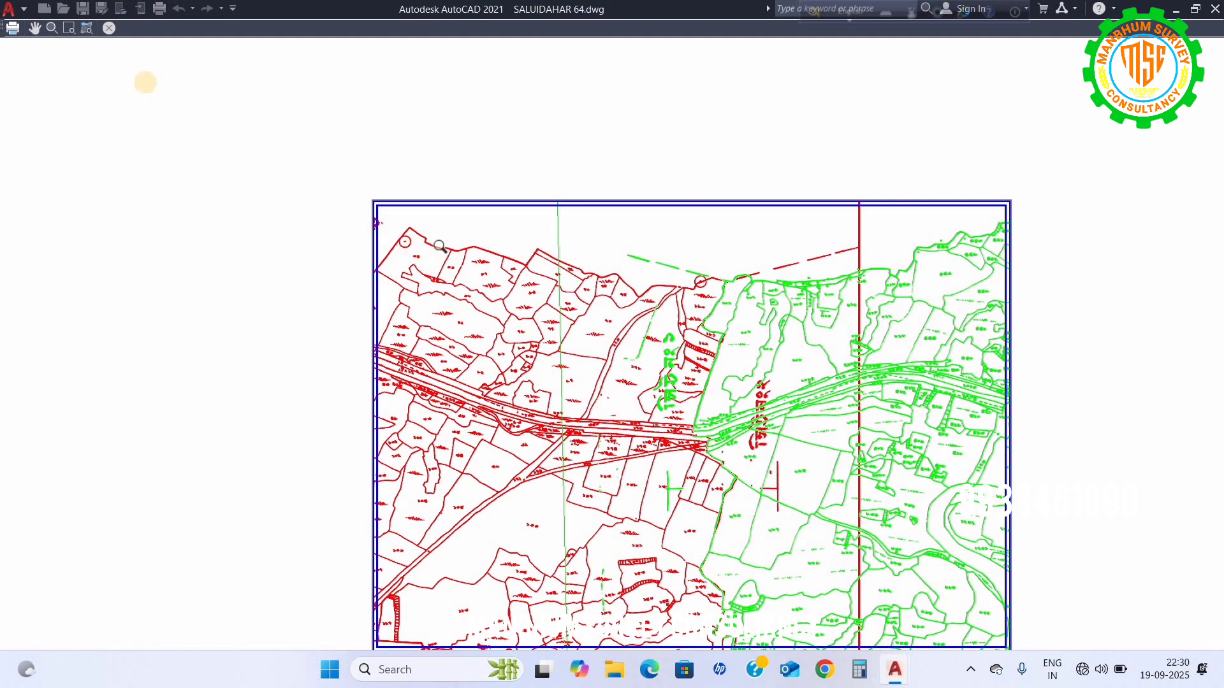
click(109, 28)
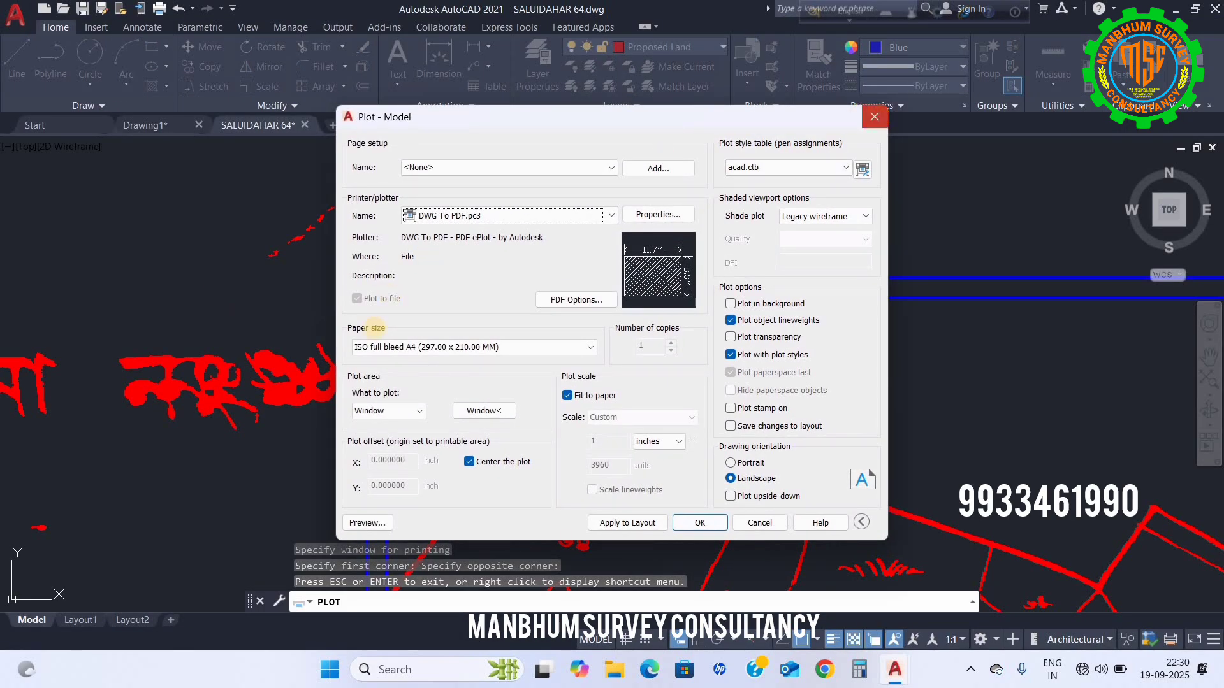
click(877, 119)
Set the IMAGEFRAME variable to 0 to hide the borders of the map images
scroll(372, 346, down, 5)
scroll(398, 371, down, 2)
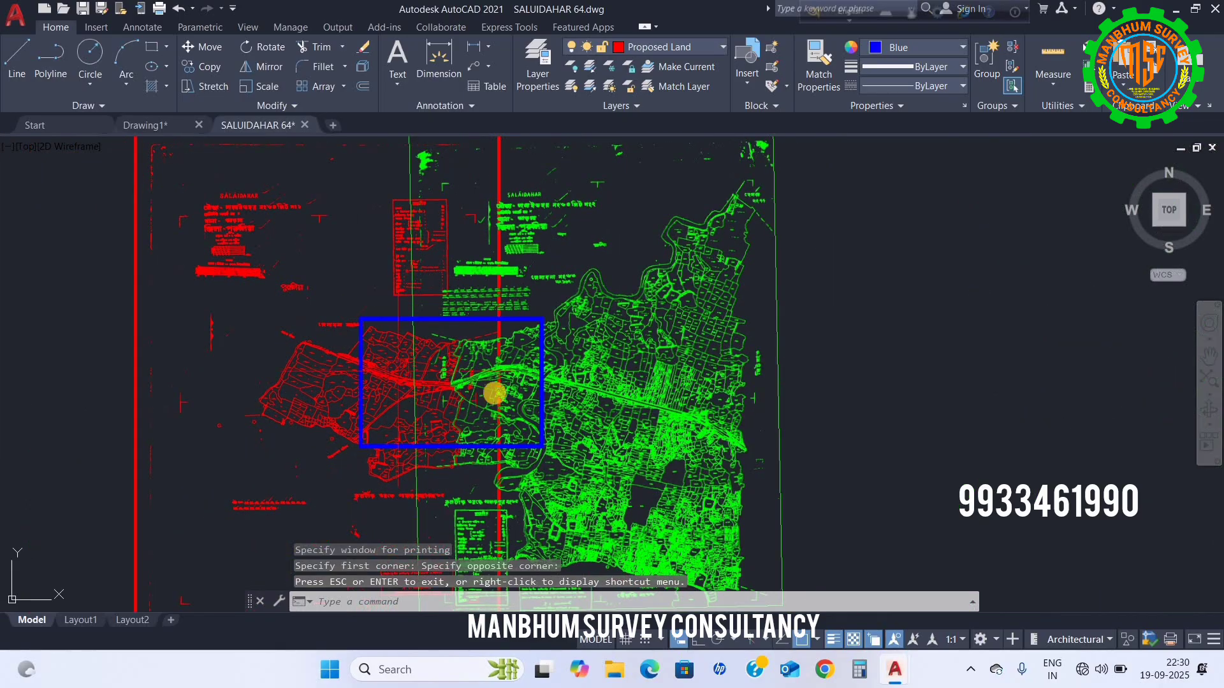
scroll(494, 393, up, 2)
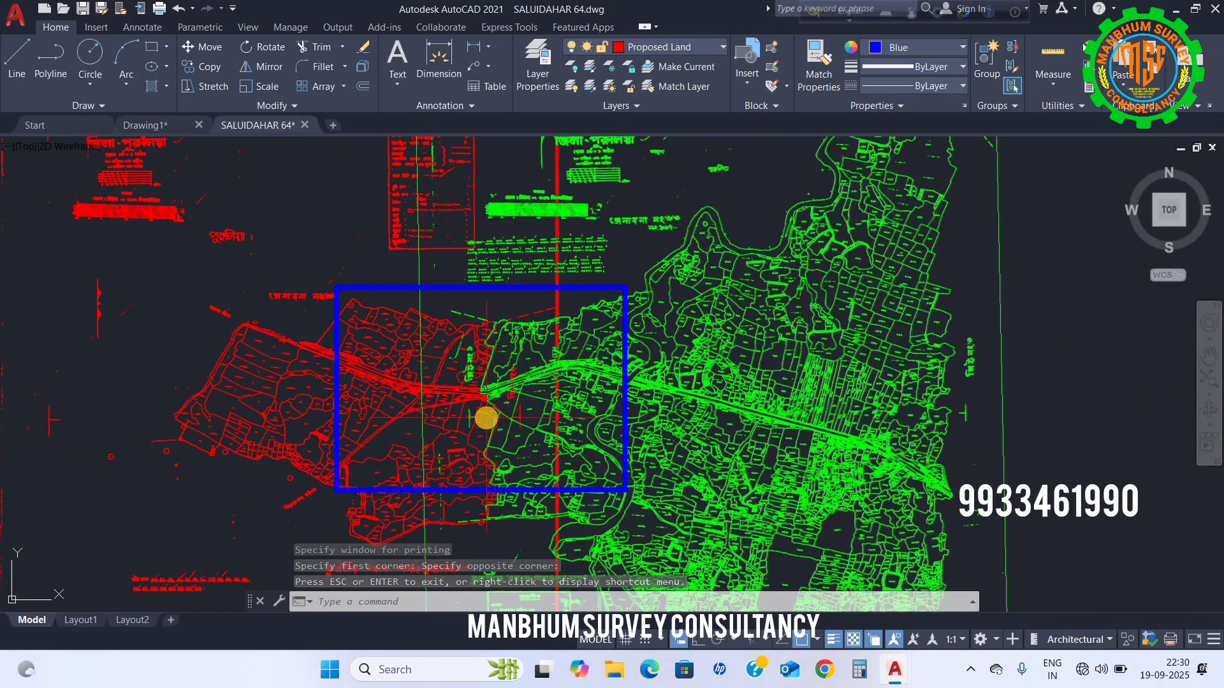
text(IM)
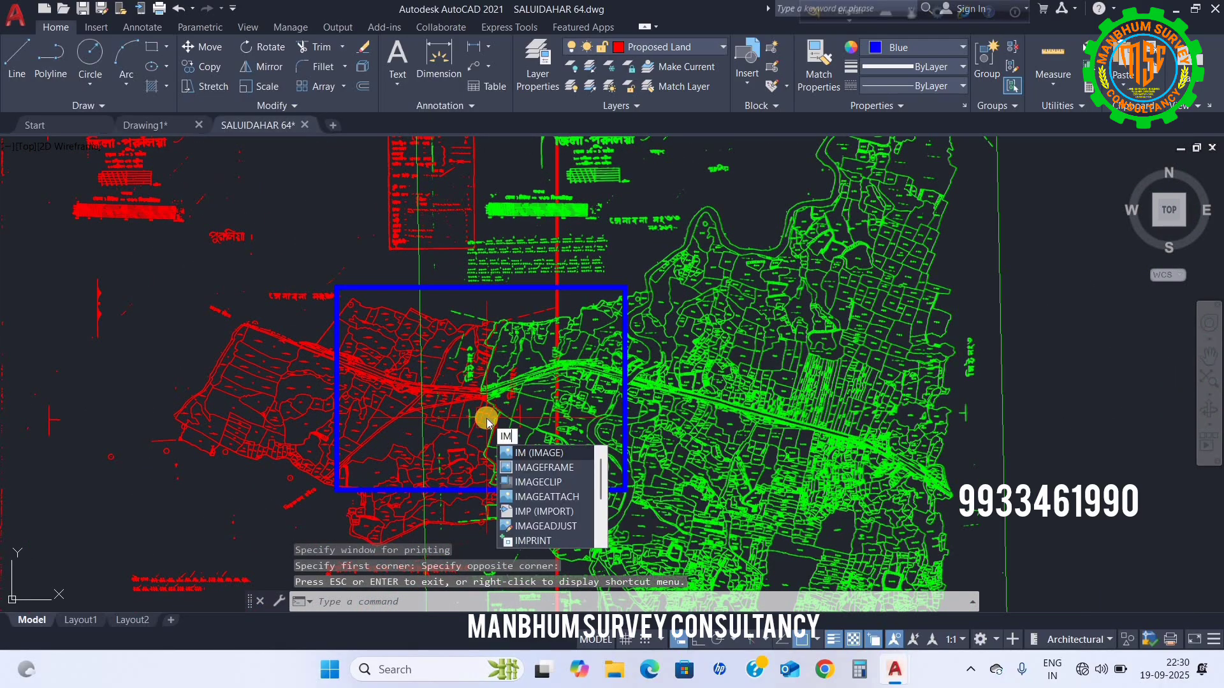
click(553, 469)
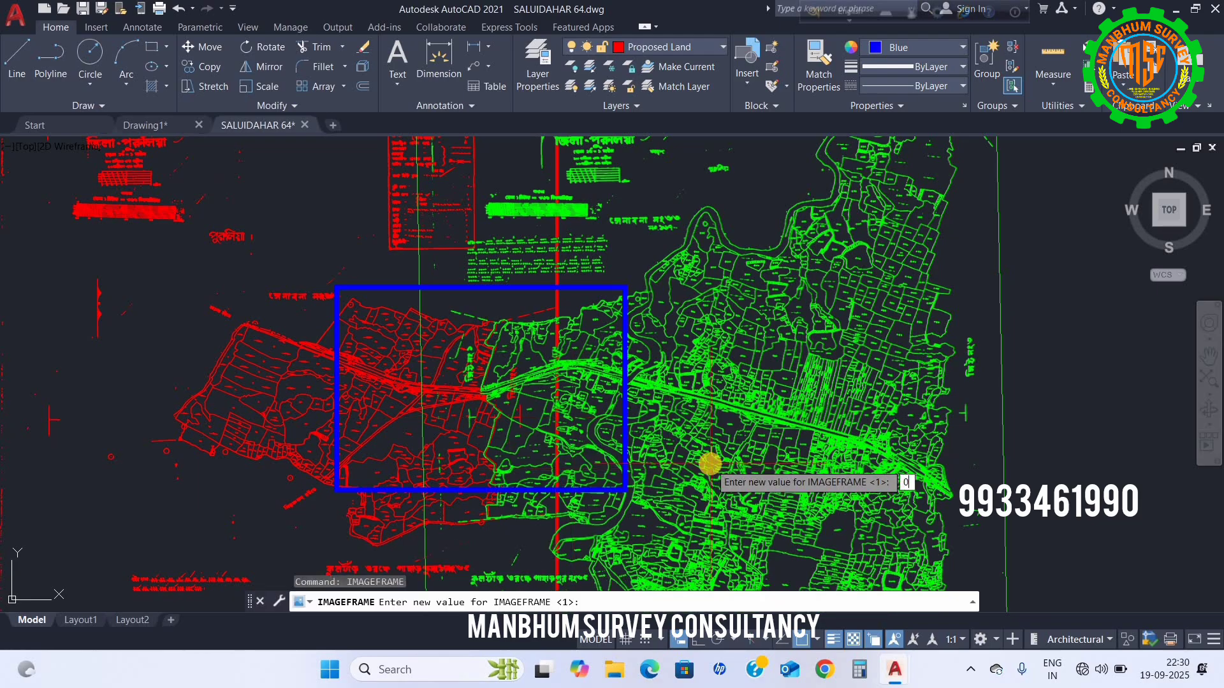
text(0)
key(Return)
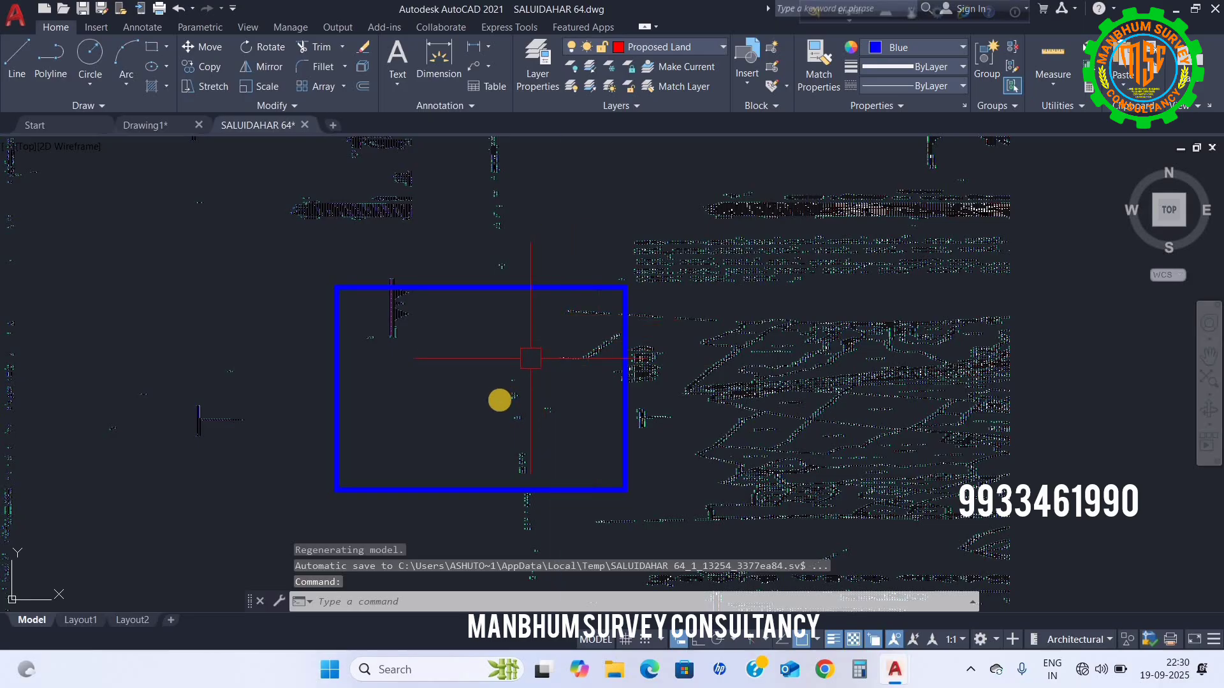
Reopen the plot setup with the previous plot's page setup and preview the framed sheet
scroll(530, 358, down, 5)
scroll(464, 349, up, 8)
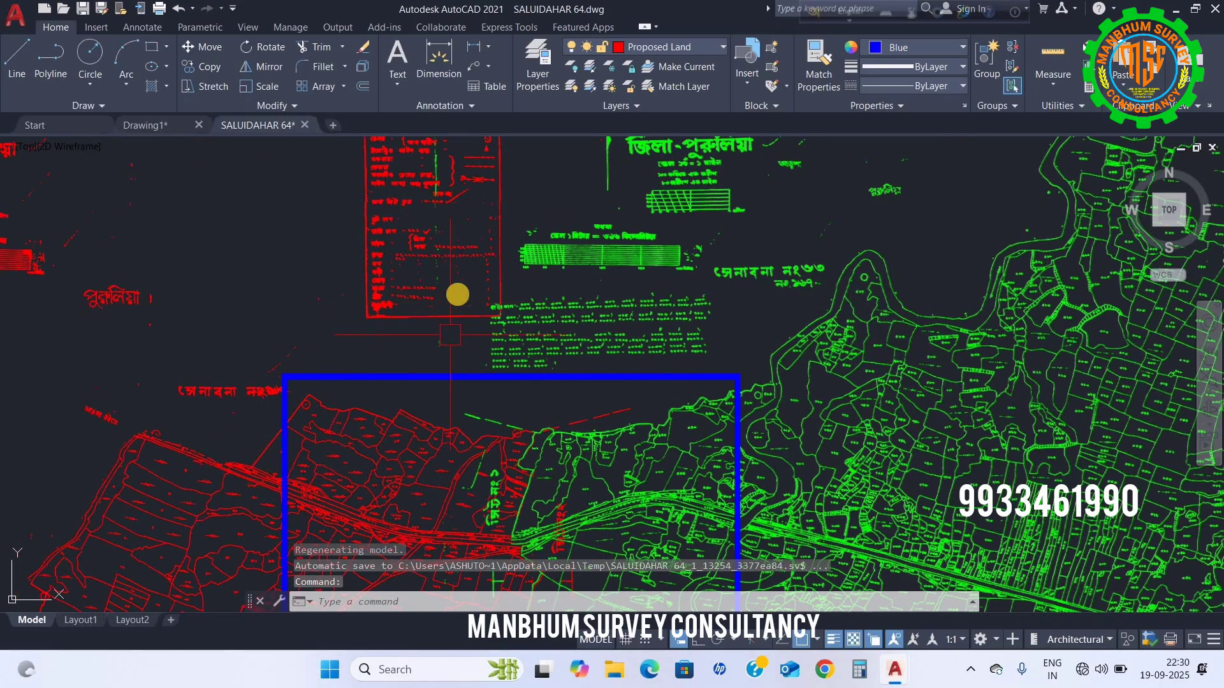
scroll(462, 357, down, 6)
scroll(533, 254, up, 5)
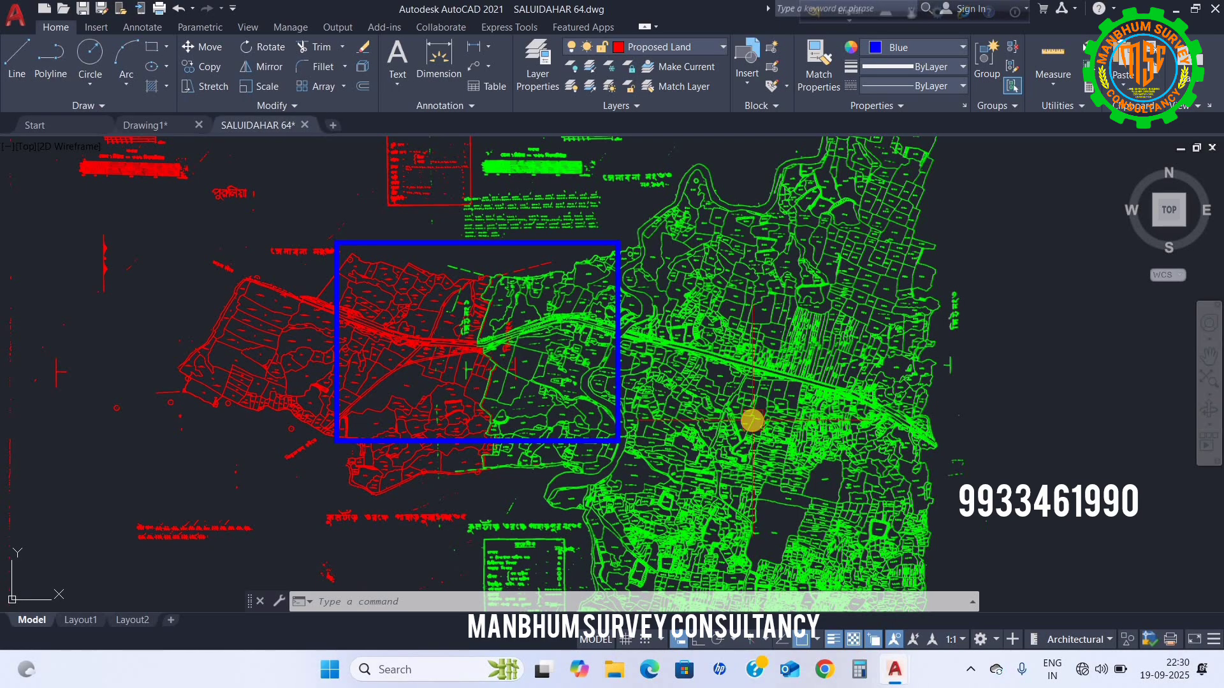
key(ctrl+p)
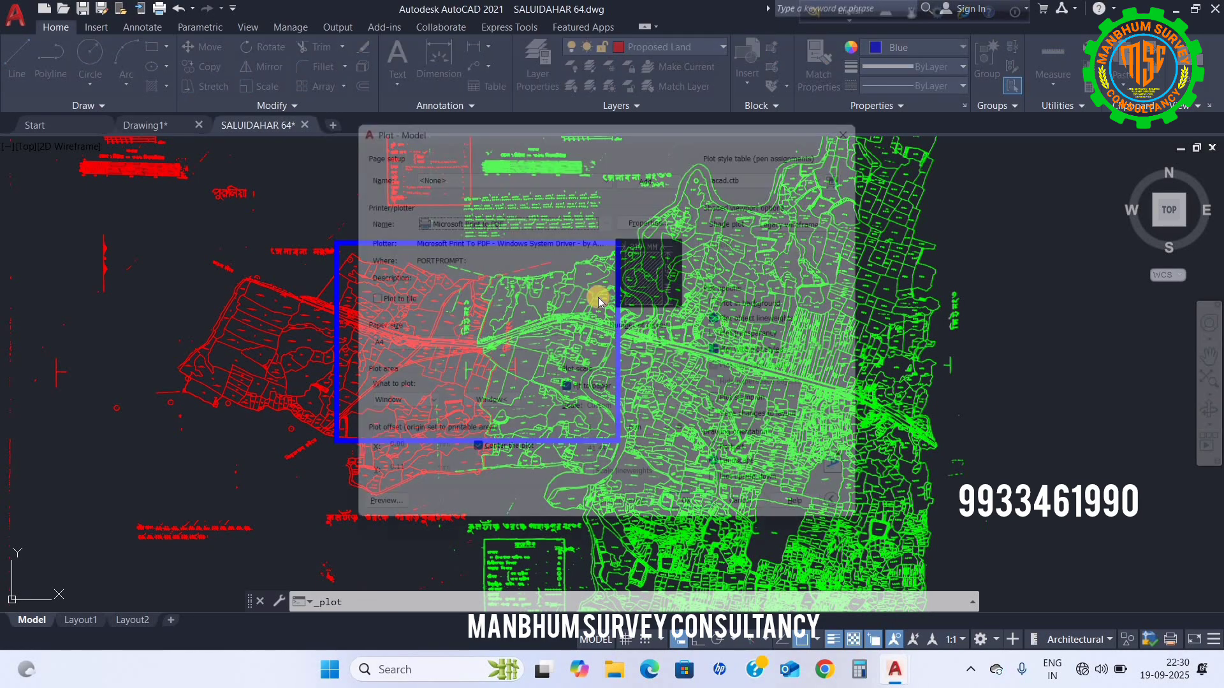
click(463, 182)
click(459, 191)
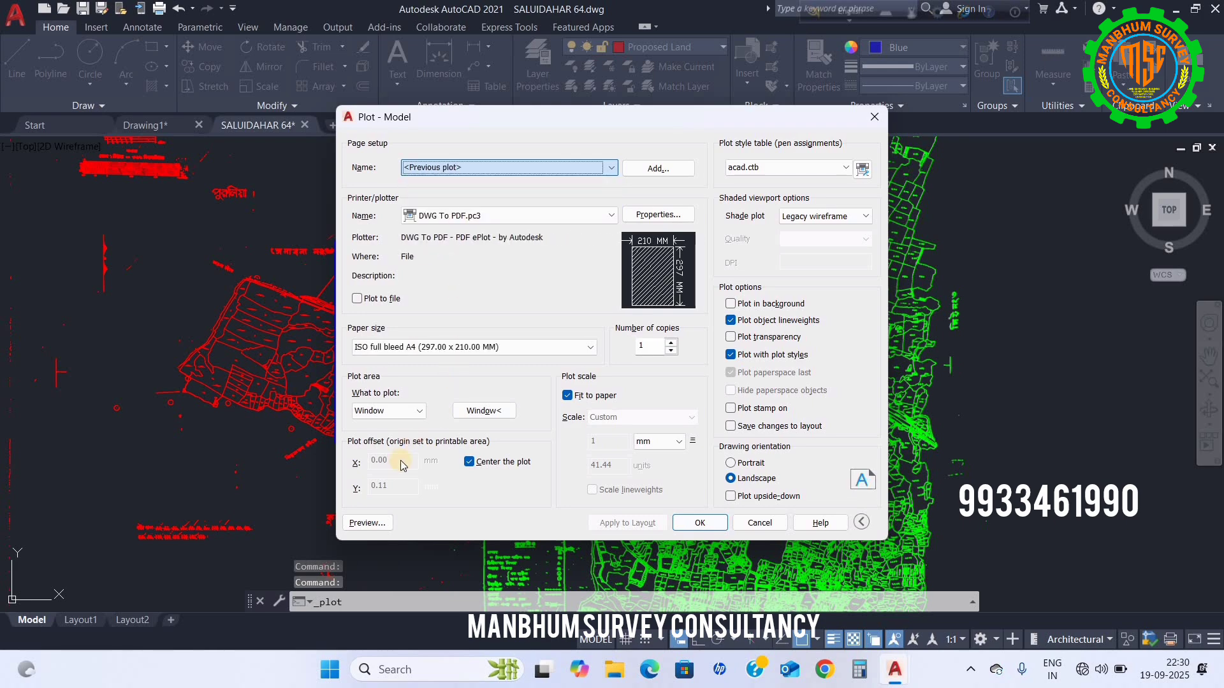
click(371, 525)
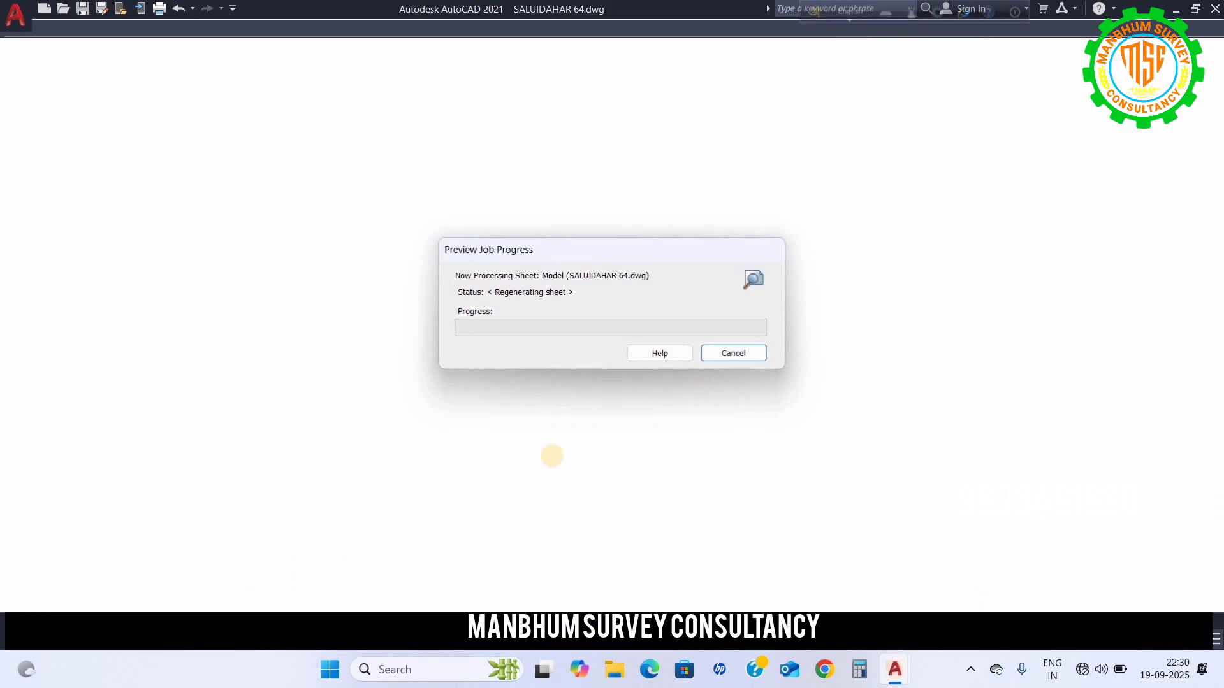
scroll(482, 172, up, 2)
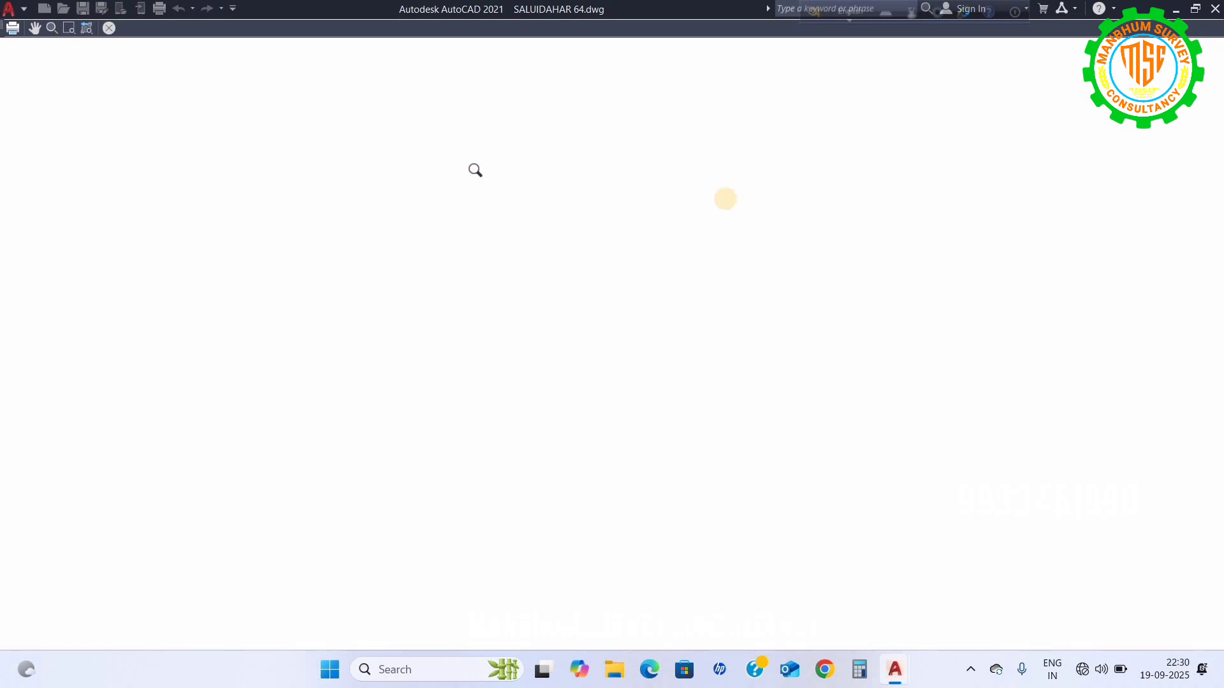
scroll(598, 307, down, 2)
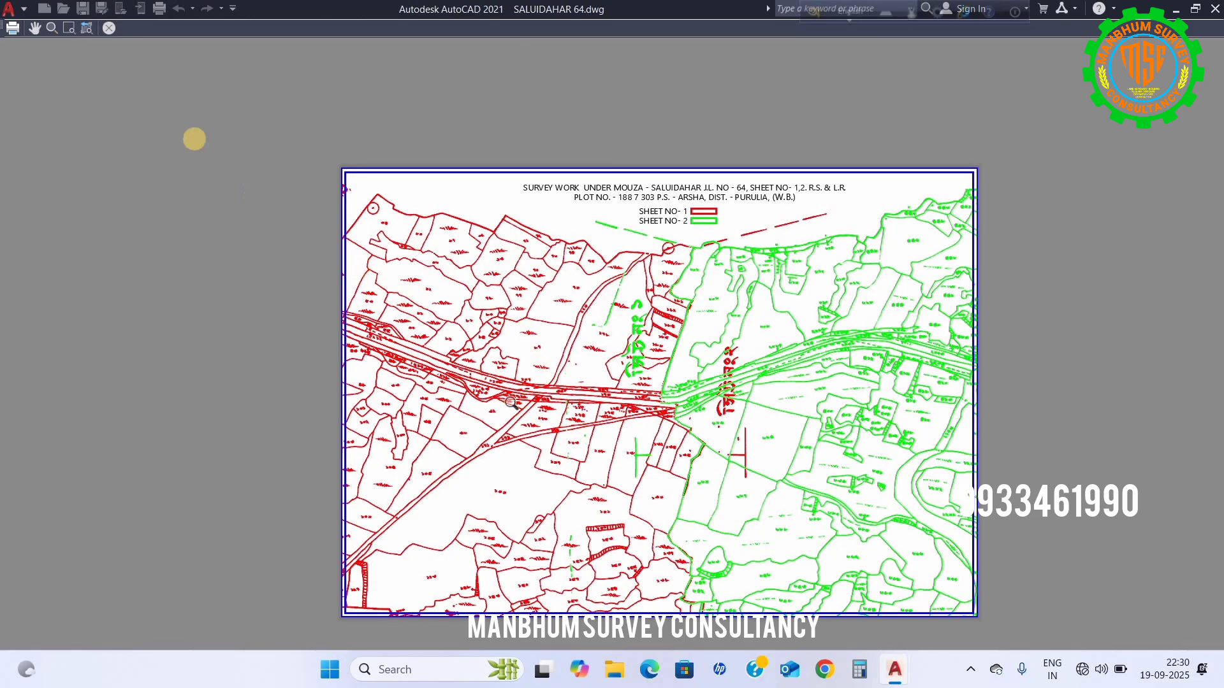
Start plotting the previewed sheet to SALUIDAHAR 64-Model.pdf on the Desktop, and cancel the save
click(11, 32)
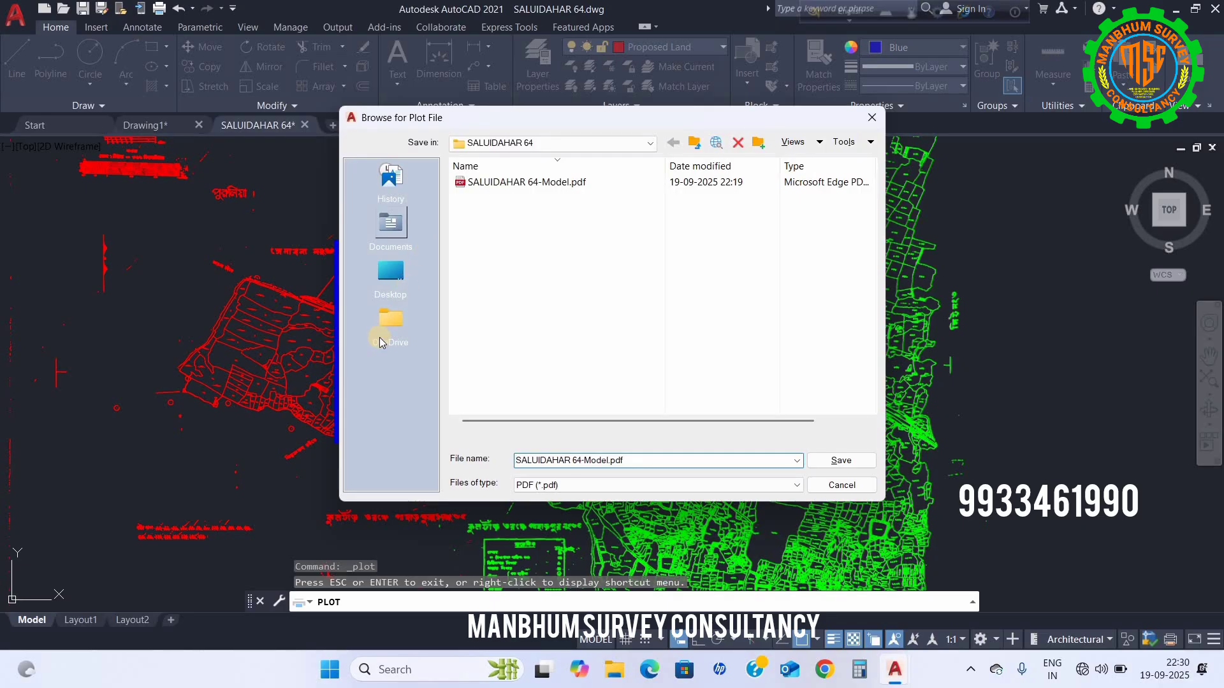
click(410, 293)
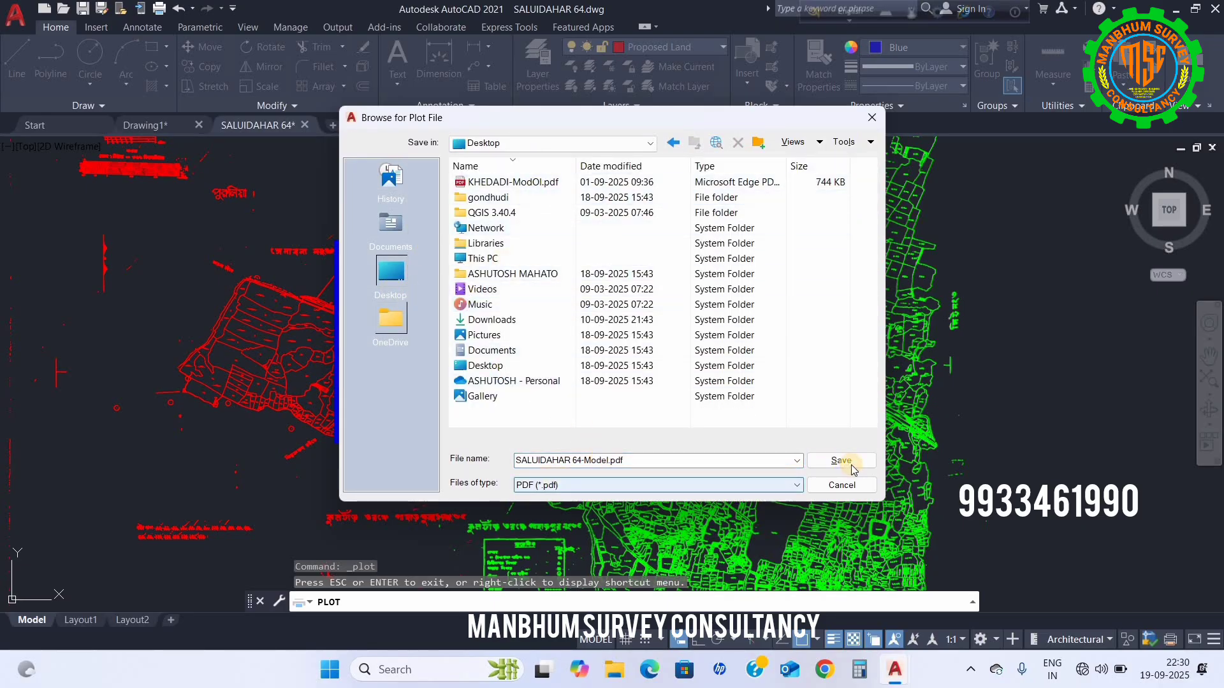
click(871, 119)
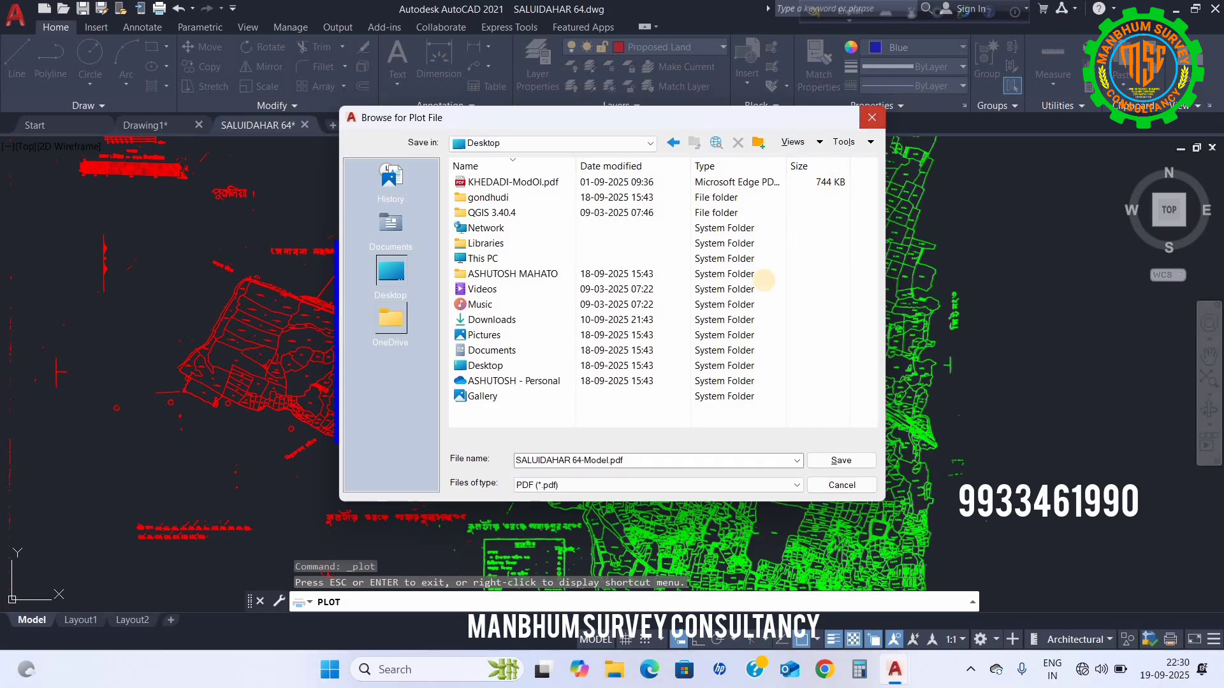